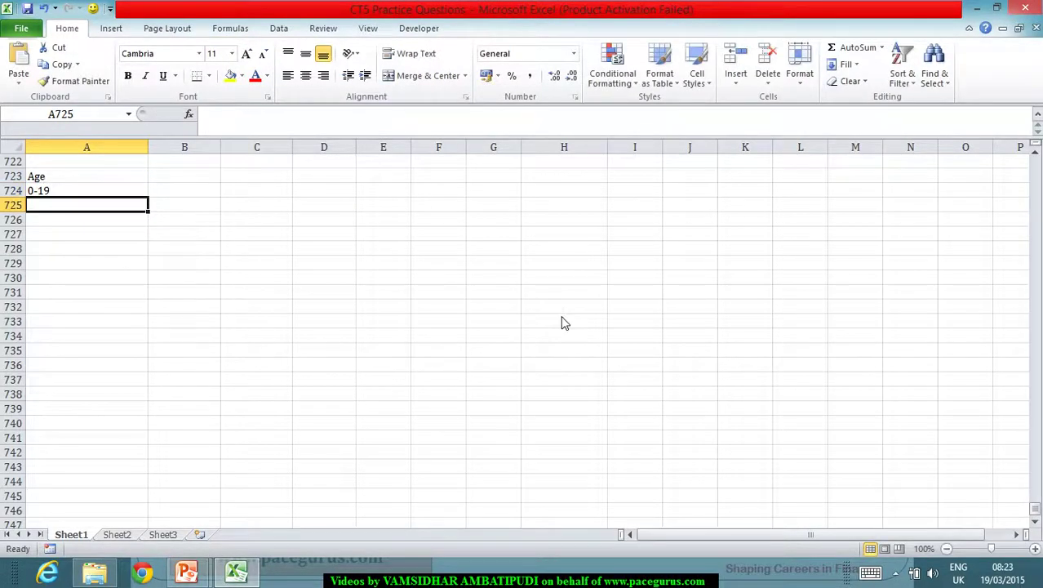
# Check the slide's age bands and enter 20-39 in cell A725, below the 0-19 band.
pyautogui.hotkey('alt', 'Tab')
pyautogui.hotkey('alt', 'Tab')
pyautogui.write('20-30')
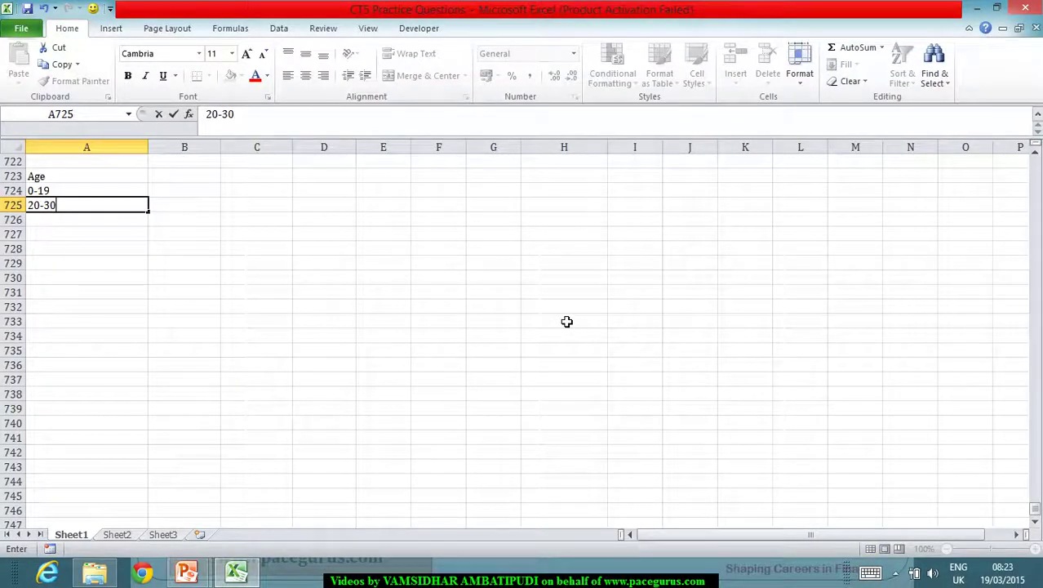
pyautogui.press('BackSpace')
pyautogui.write('9')
pyautogui.press('Return')
# Enter the remaining age bands 40-59 and 60-79 from the slide in cells A726 and A727.
pyautogui.hotkey('alt', 'Tab')
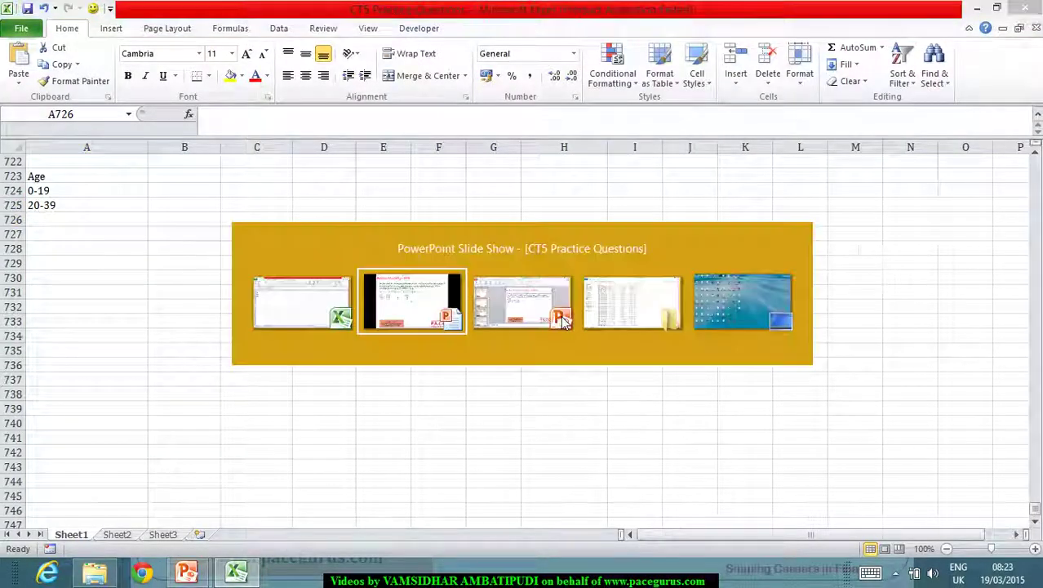
pyautogui.hotkey('alt', 'Tab')
pyautogui.write('40')
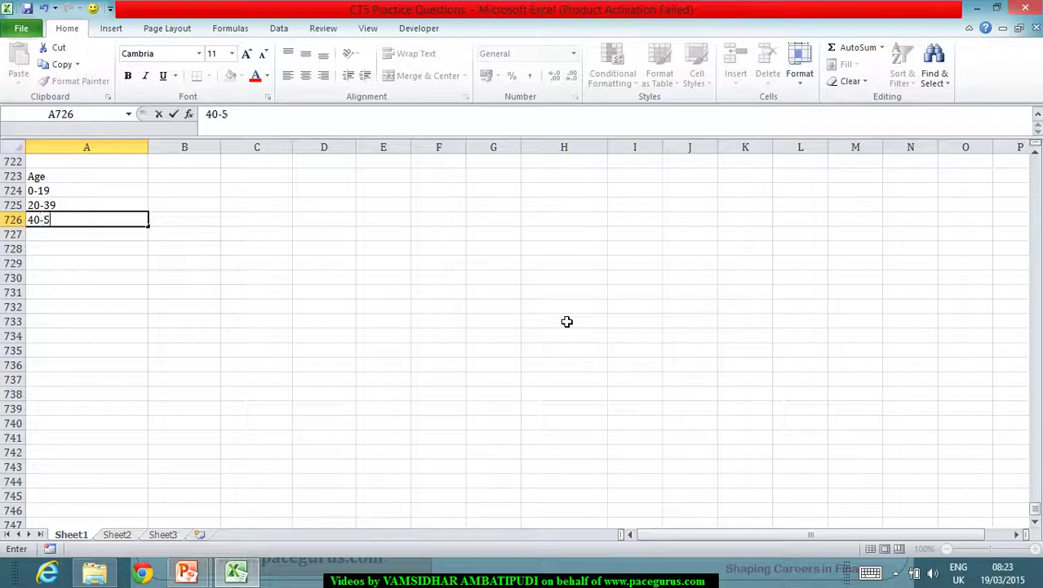
pyautogui.write('-59')
pyautogui.press('Return')
pyautogui.write('60-')
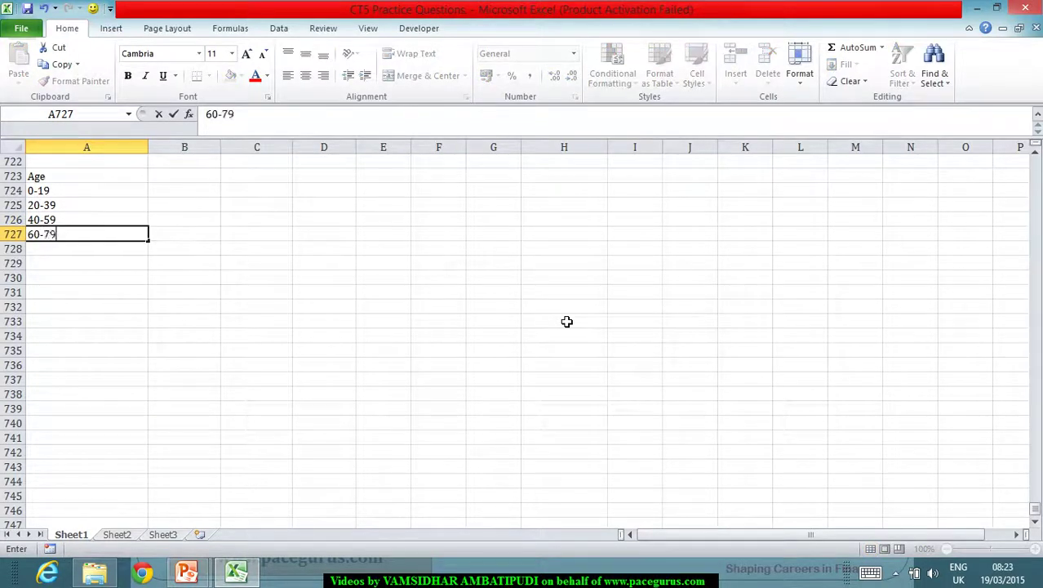
pyautogui.write('79')
pyautogui.press('Return')
# Add the column heading "Exposed to Risk (STD)" in cell B723, next to Age.
pyautogui.click(167, 182)
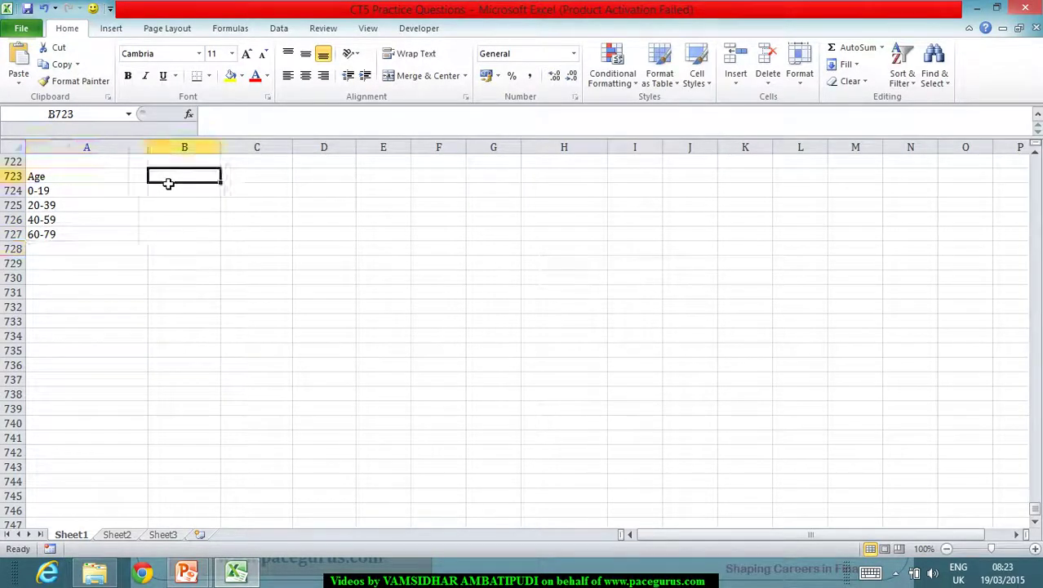
pyautogui.hotkey('alt', 'Tab')
pyautogui.hotkey('alt', 'Tab')
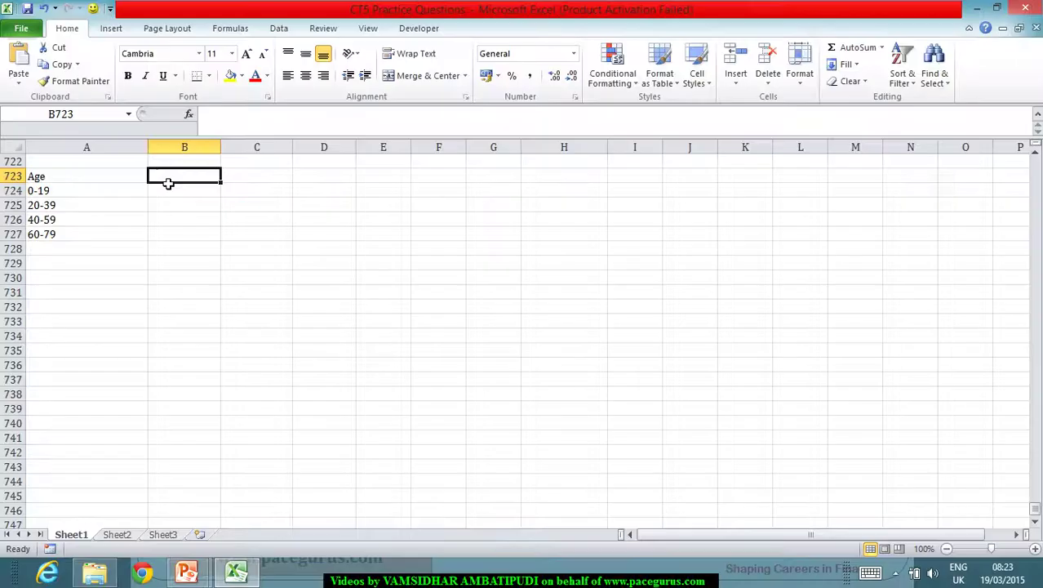
pyautogui.write('Expose')
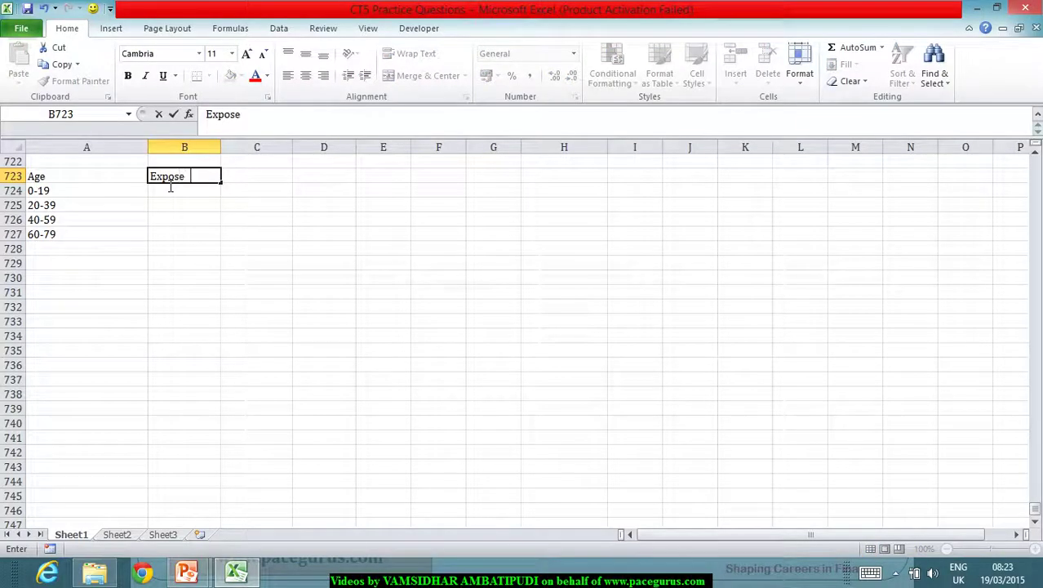
pyautogui.write('d to Risk')
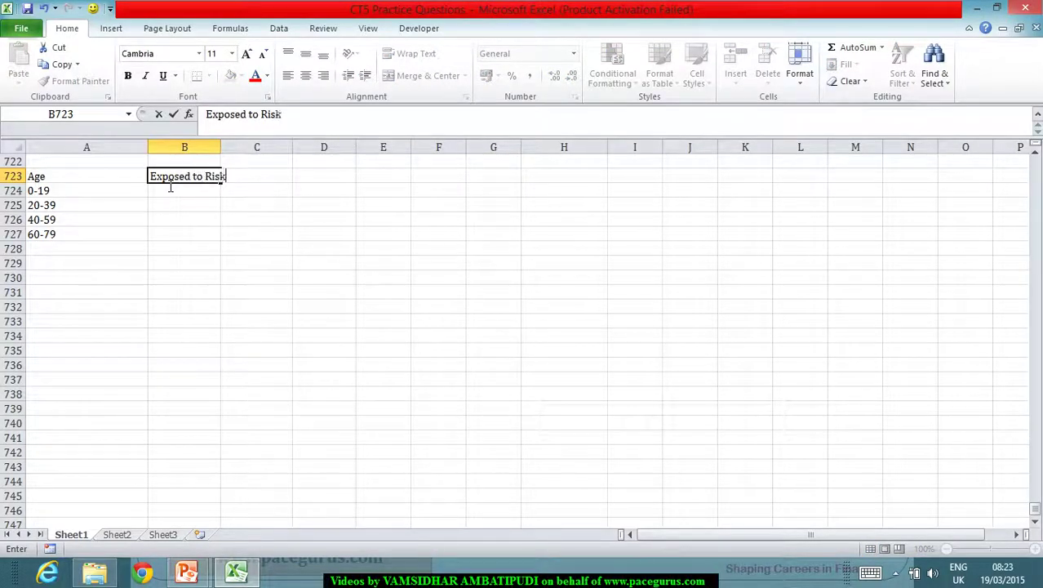
pyautogui.write(' (STD)')
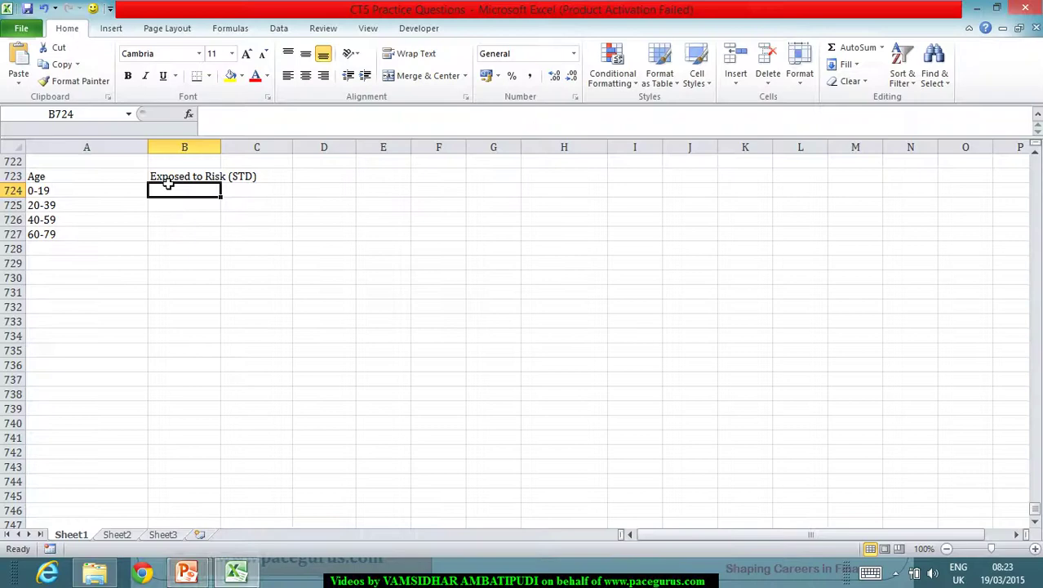
# Enter the standard population's exposed-to-risk values 300000, 275000, 200000 and 175000 in cells B724 to B727.
pyautogui.write('300000')
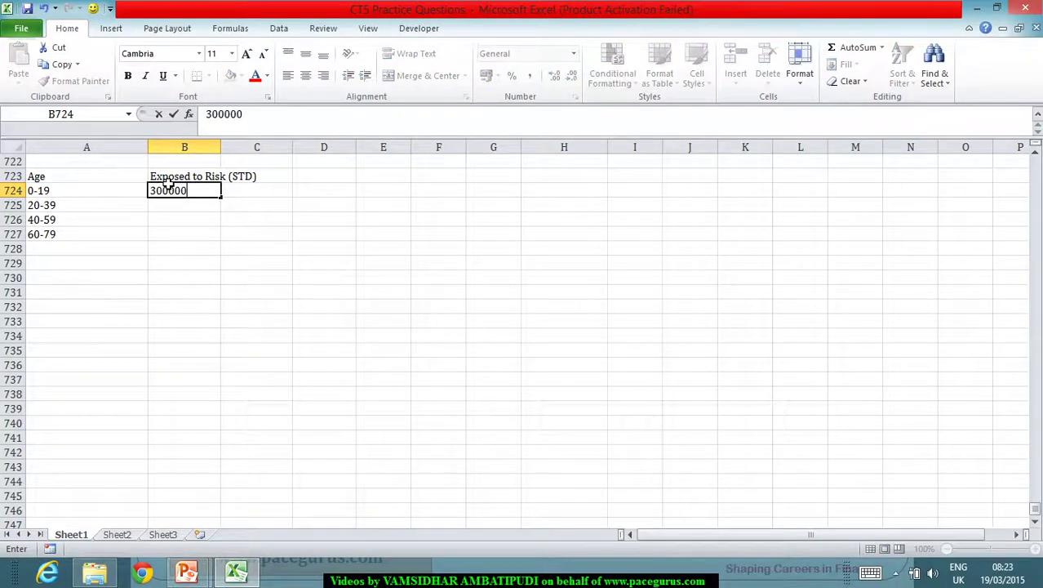
pyautogui.press('Return')
pyautogui.write('275000')
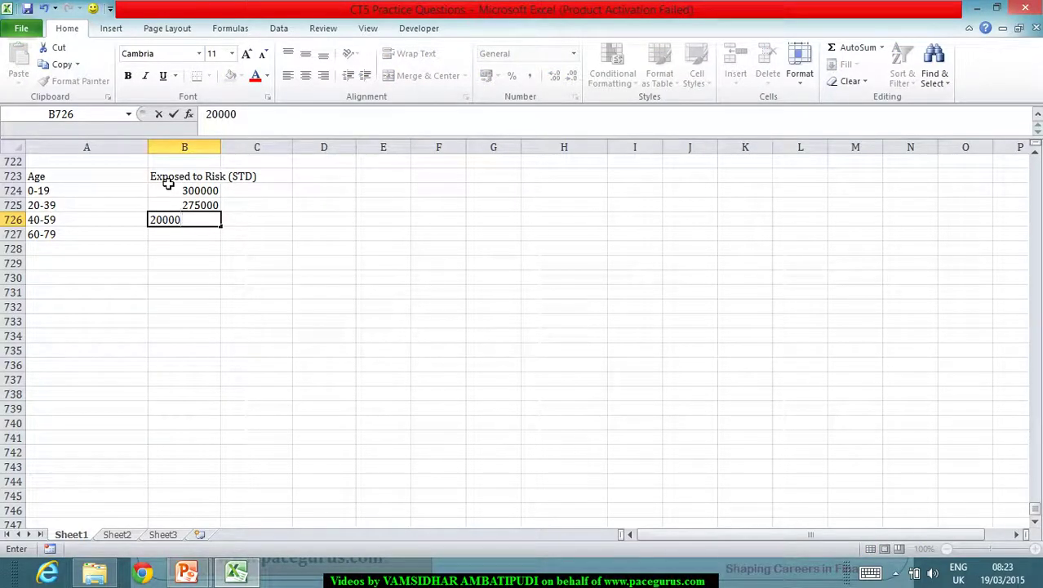
pyautogui.write('0')
pyautogui.press('Return')
pyautogui.write('175000')
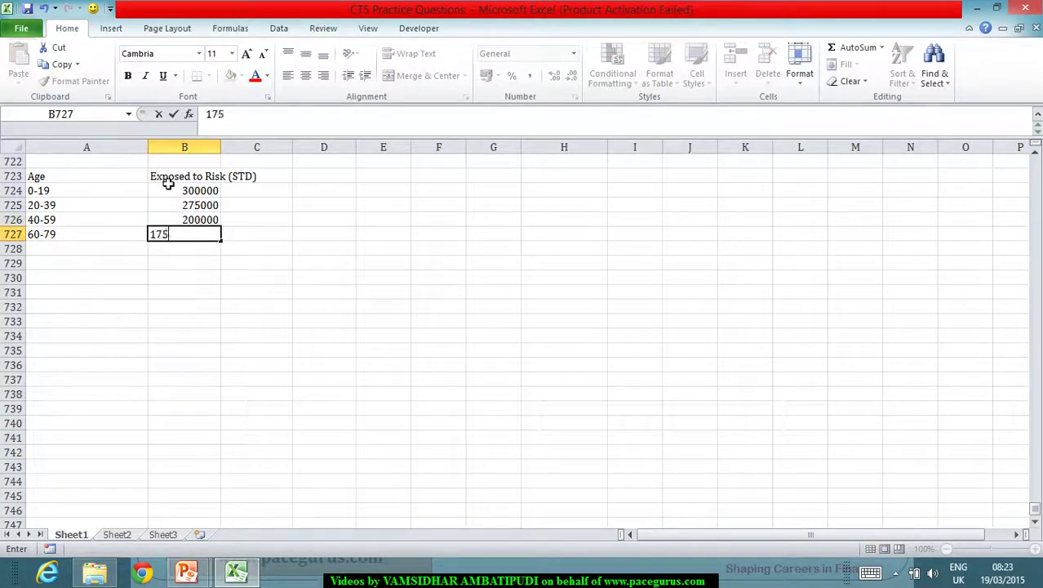
pyautogui.press('Return')
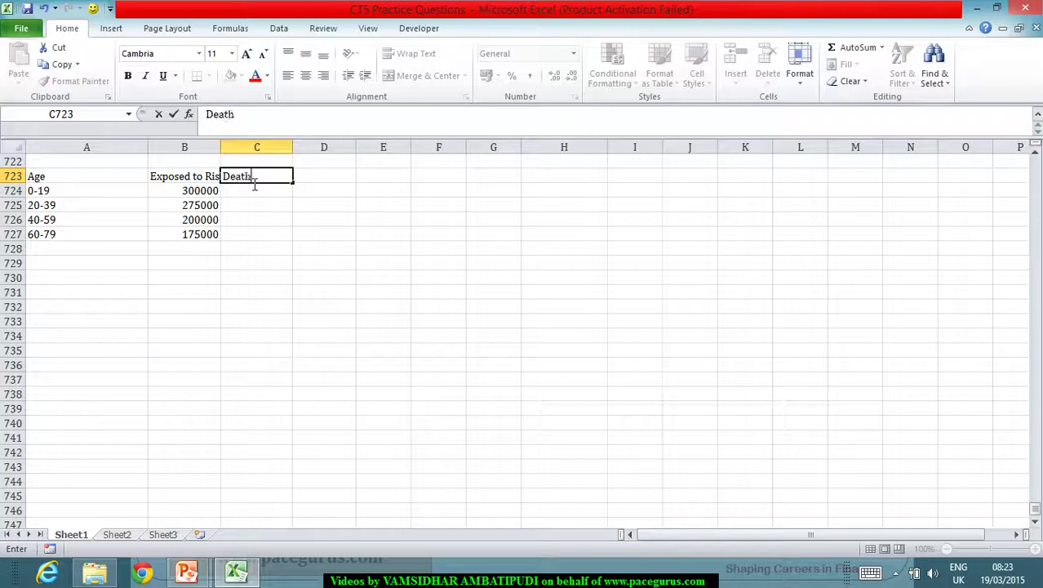
# Enter "Deaths (Std)" as the column heading in cell C723.
pyautogui.write('(Dt')
pyautogui.press('BackSpace')
pyautogui.press('BackSpace')
pyautogui.write('Std)')
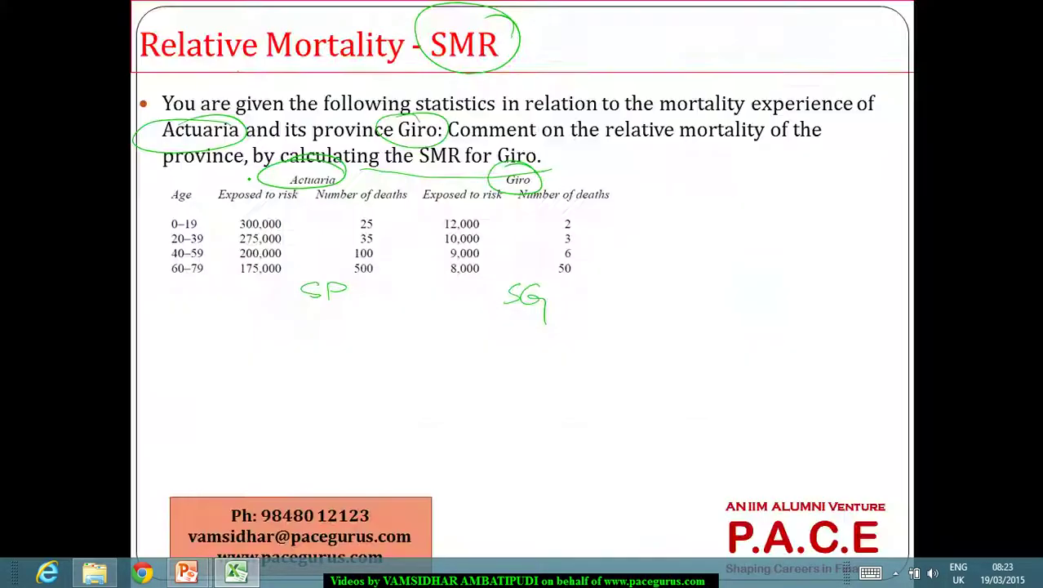
# Enter the standard population's deaths from the slide, 25, 35, 100 and 500, in cells C724 to C727.
pyautogui.hotkey('alt', 'Tab')
pyautogui.press('Return')
pyautogui.write('100')
pyautogui.press('Return')
pyautogui.write('5')
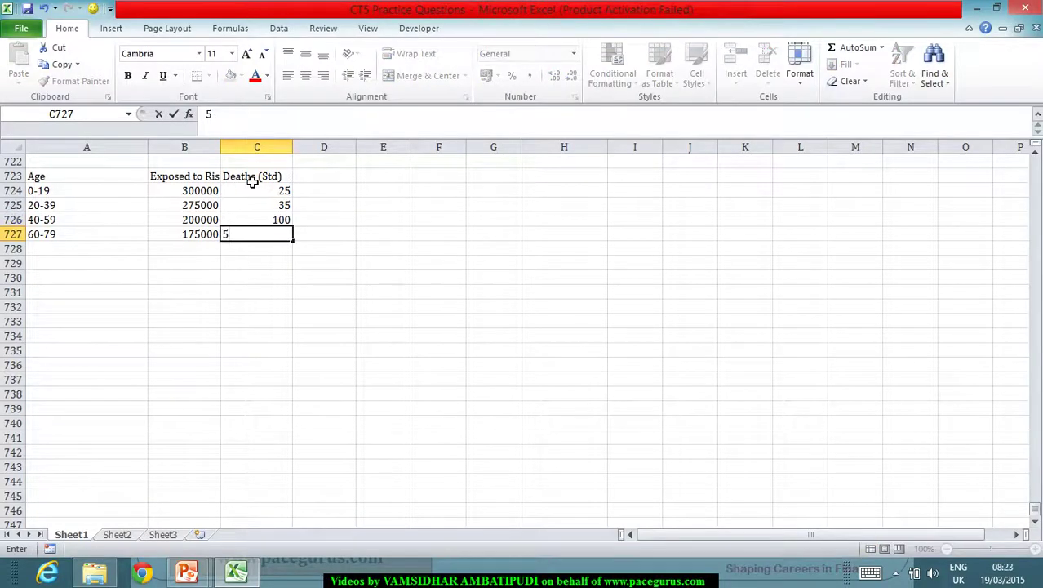
pyautogui.write('00')
pyautogui.press('Return')
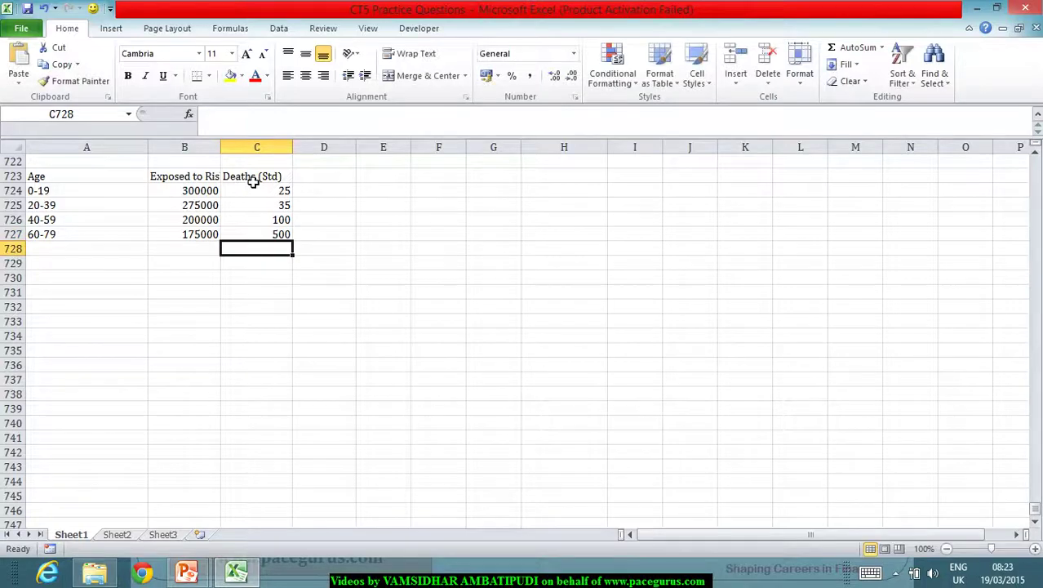
# Add the column heading "ETR (SG)" for the Giro exposed-to-risk data in cell D723.
pyautogui.click(306, 181)
pyautogui.hotkey('alt', 'Tab')
pyautogui.hotkey('alt', 'Tab')
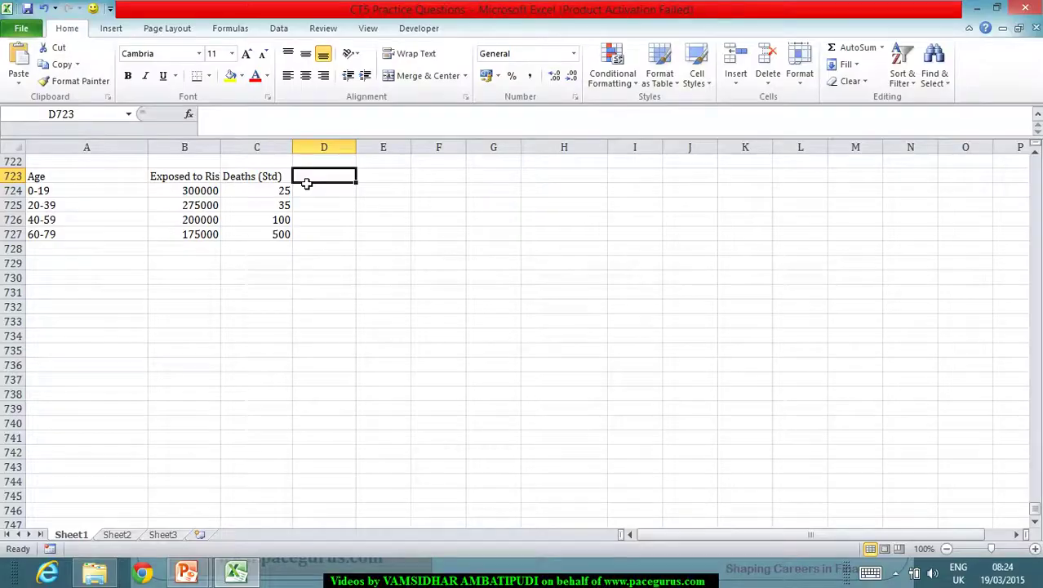
pyautogui.write('Ex')
pyautogui.press('BackSpace')
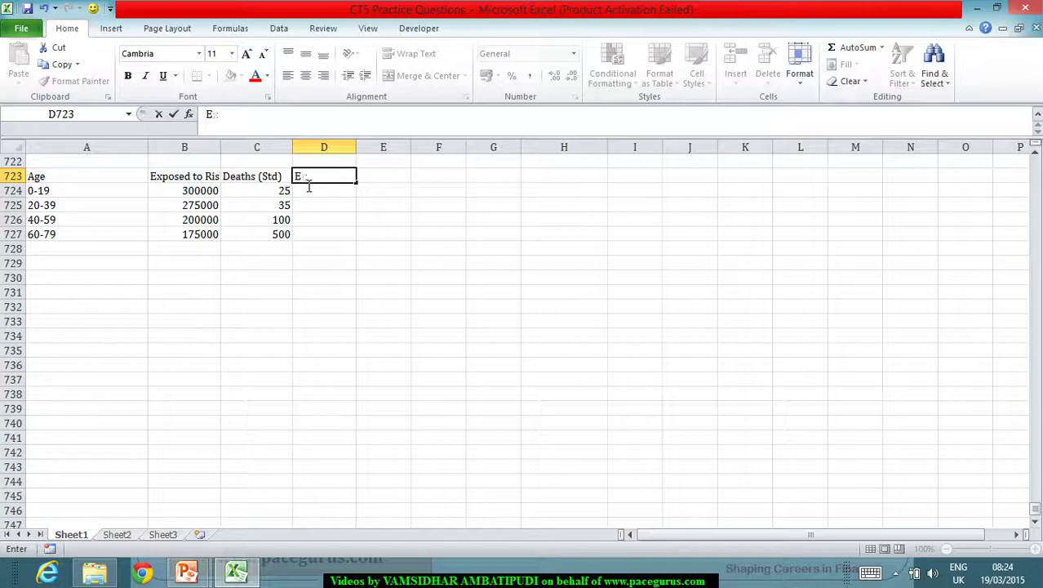
pyautogui.write('TR (SG)')
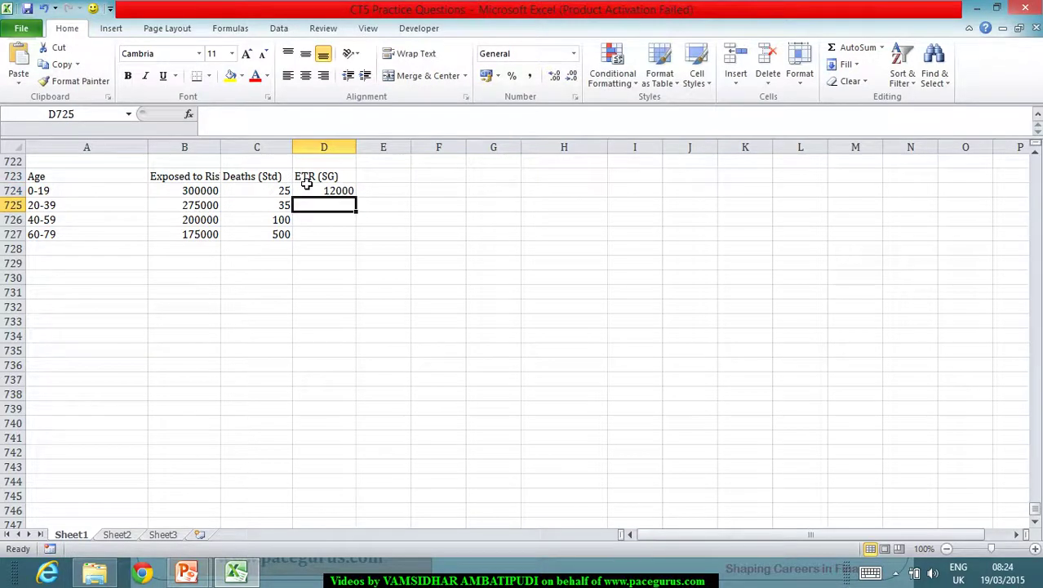
# Fill the ETR (SG) column with the slide's values 12000, 10000, 9000 and 8000 in cells D724 to D727.
pyautogui.write('10,000')
pyautogui.press('Return')
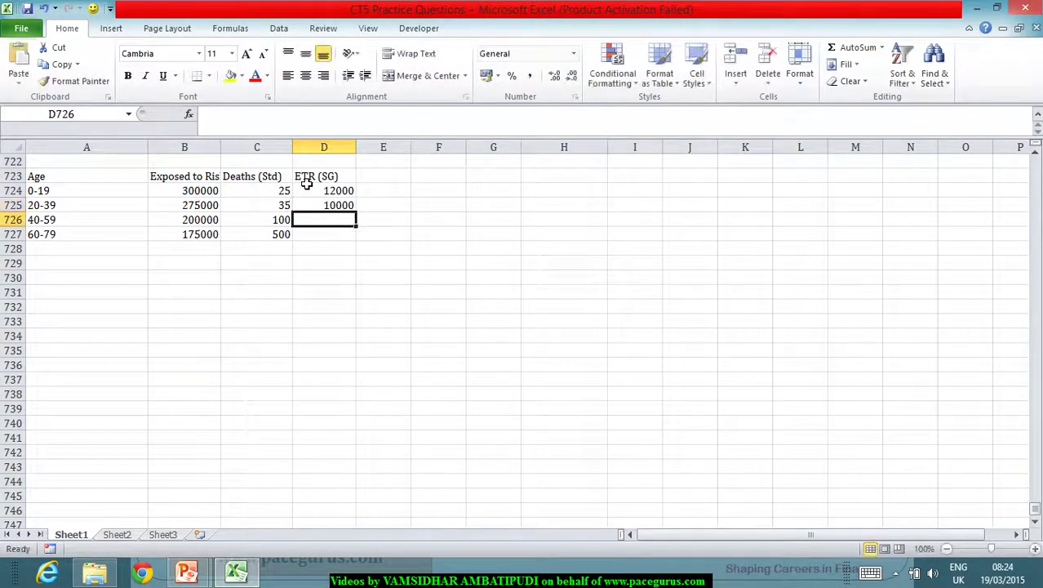
pyautogui.hotkey('alt', 'Tab')
pyautogui.hotkey('alt', 'Tab')
pyautogui.write('9')
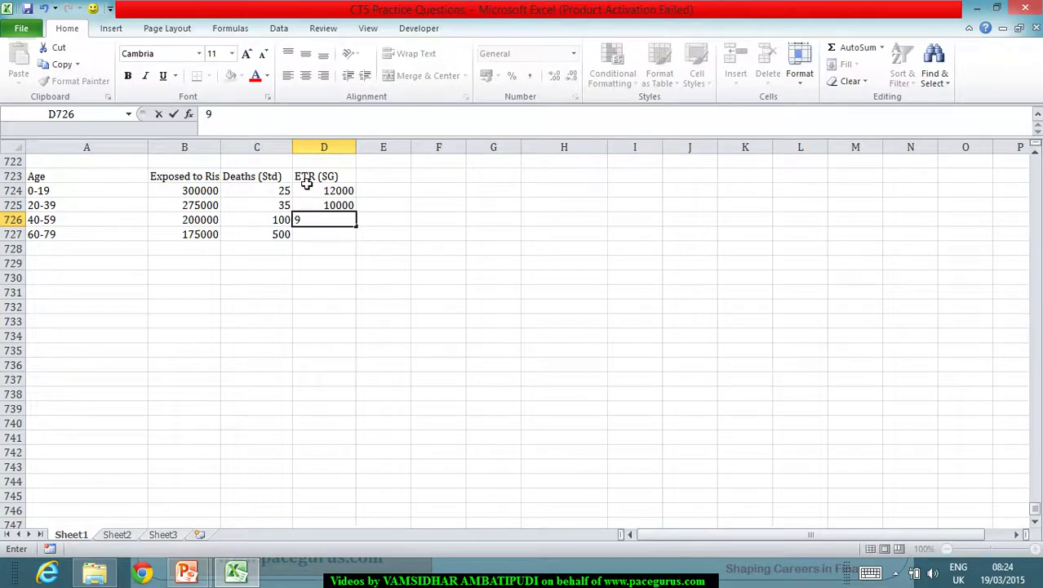
pyautogui.write('000')
pyautogui.press('Return')
pyautogui.write('8000')
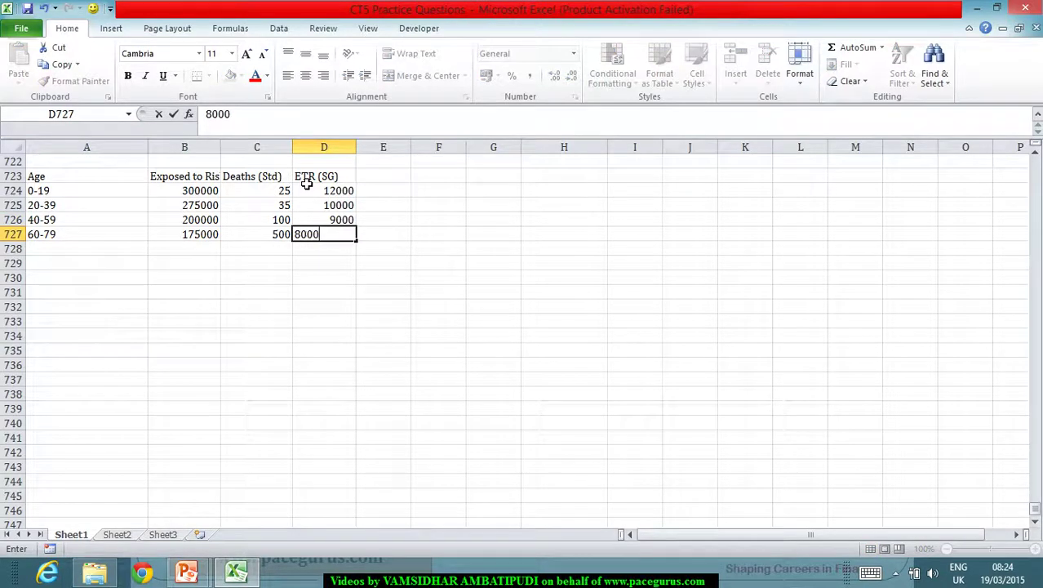
pyautogui.press('Return')
# Add the column heading "Deaths (SG)" for the Giro deaths in cell E723.
pyautogui.click(382, 177)
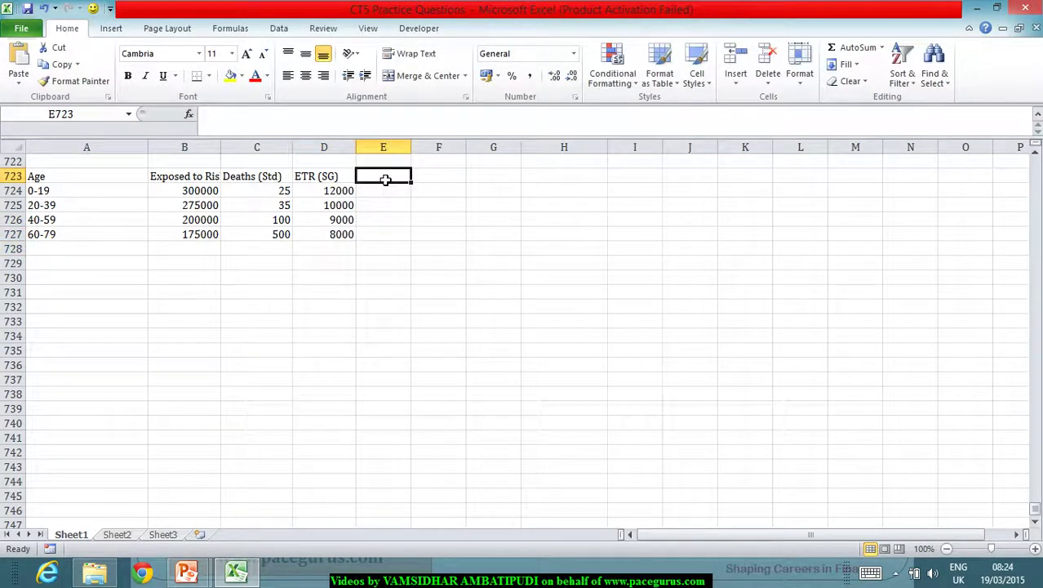
pyautogui.hotkey('alt', 'Tab')
pyautogui.hotkey('alt', 'Tab')
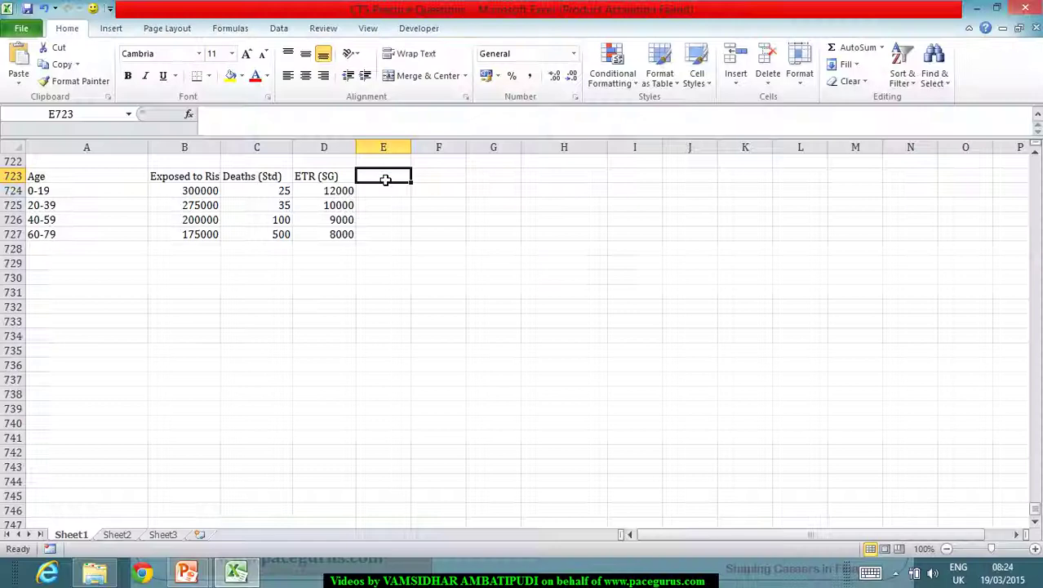
pyautogui.write('Deaths')
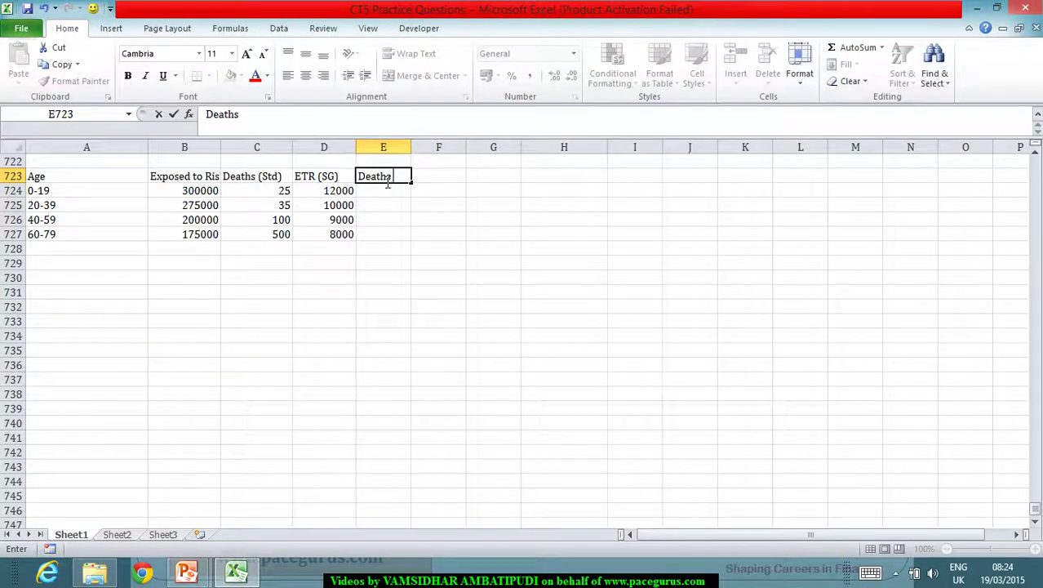
pyautogui.write(' (SG)')
pyautogui.press('Return')
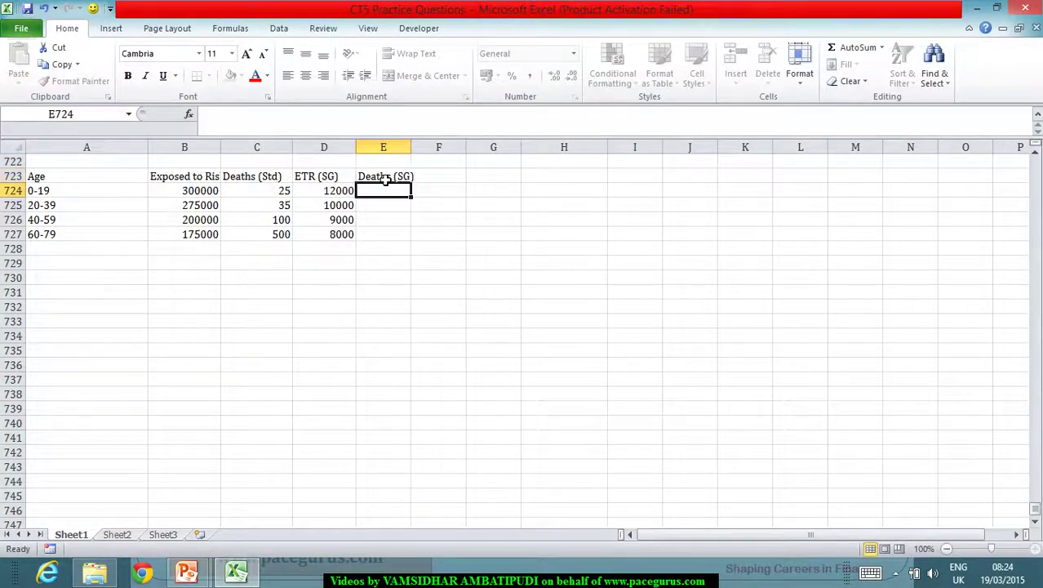
# Enter 2, 6 and 6 as the Deaths (SG) values for the first three age bands in cells E724 to E726.
pyautogui.hotkey('alt', 'Tab')
pyautogui.hotkey('alt', 'Tab')
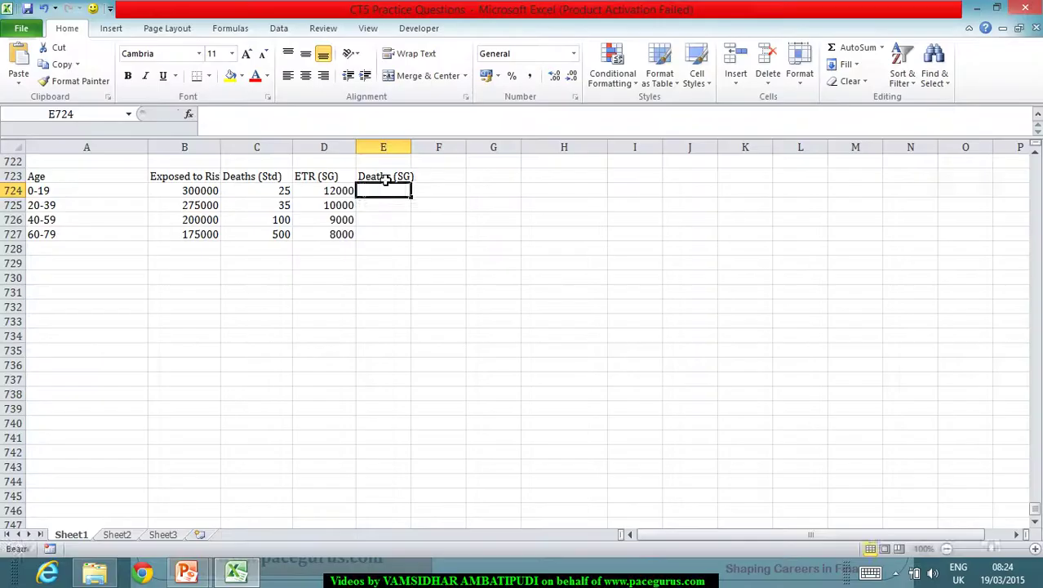
pyautogui.write('2')
pyautogui.press('Return')
pyautogui.write('6')
pyautogui.press('Return')
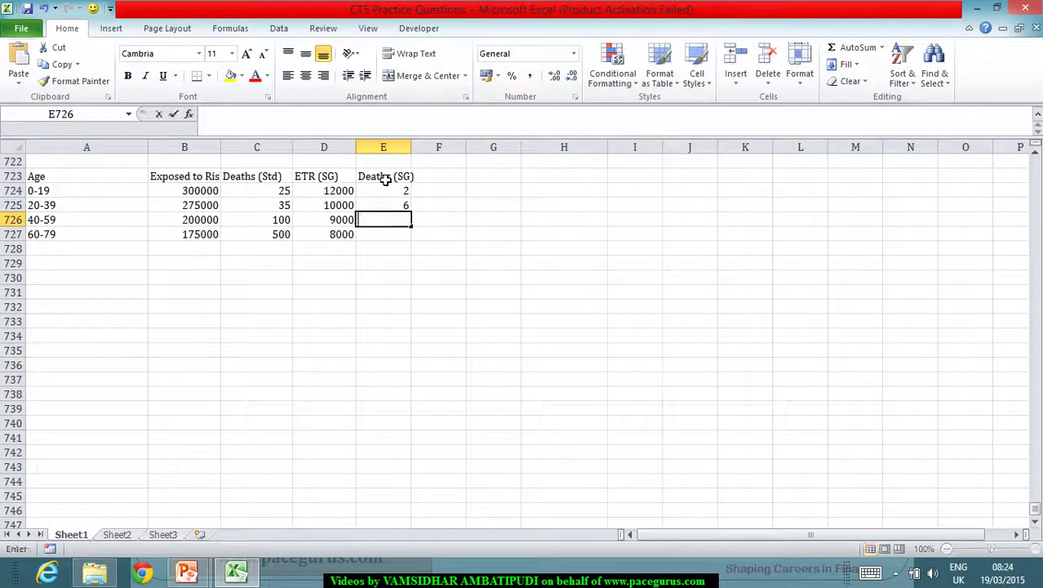
pyautogui.write('6')
pyautogui.press('Return')
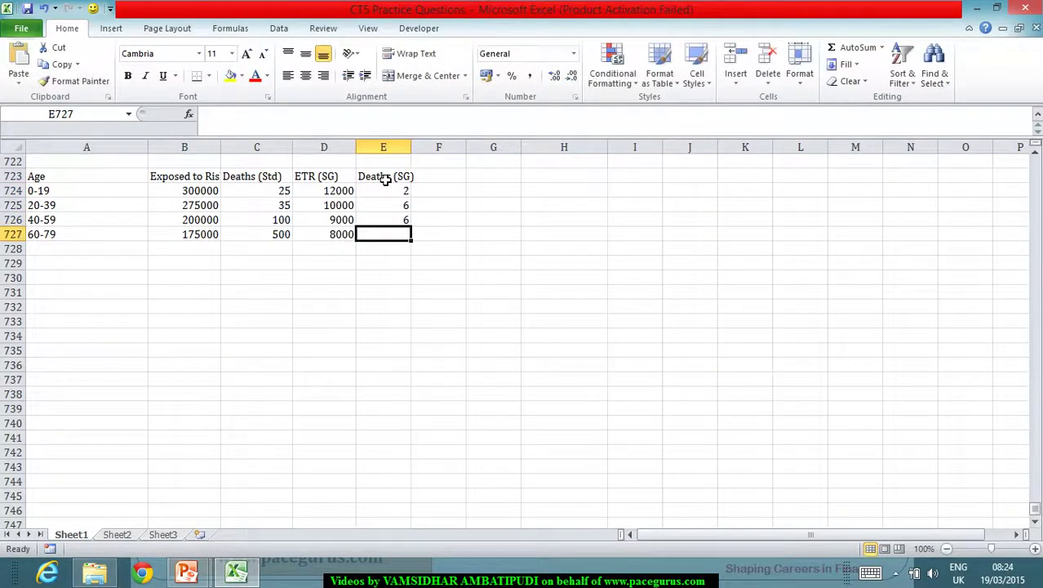
# Correct the Deaths (SG) value for ages 20-39 to 3 and enter 50 for ages 60-79 in E727.
pyautogui.press('Up')
pyautogui.press('Up')
pyautogui.write('3')
pyautogui.hotkey('ctrl', 'Return')
pyautogui.press('Return')
pyautogui.press('Return')
pyautogui.write('50')
pyautogui.press('Return')
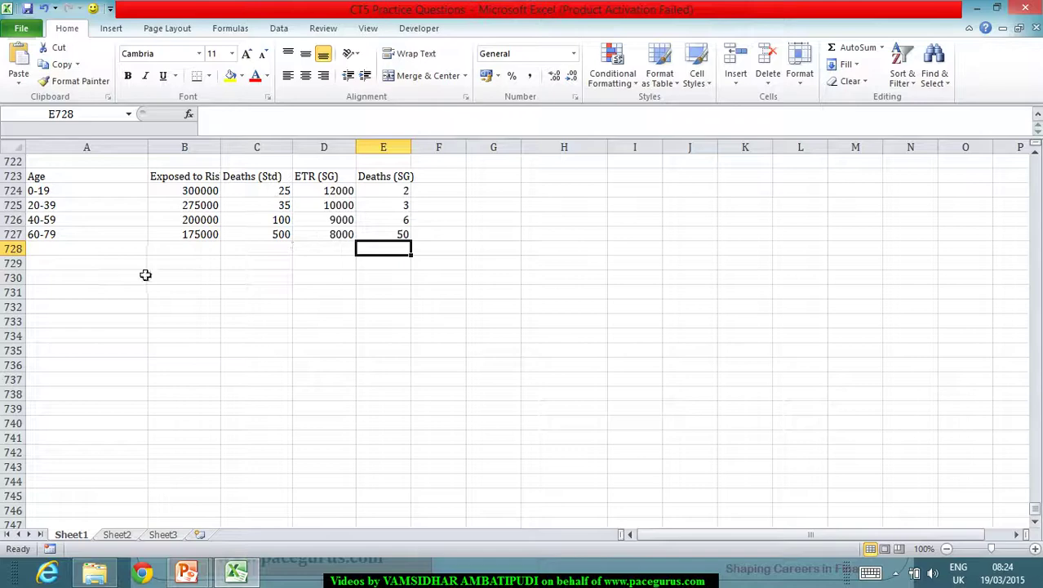
# Add a row labelled "Total" in row 728 that sums rows 724 to 727 for each of columns B to E.
pyautogui.click(94, 253)
pyautogui.write('Total')
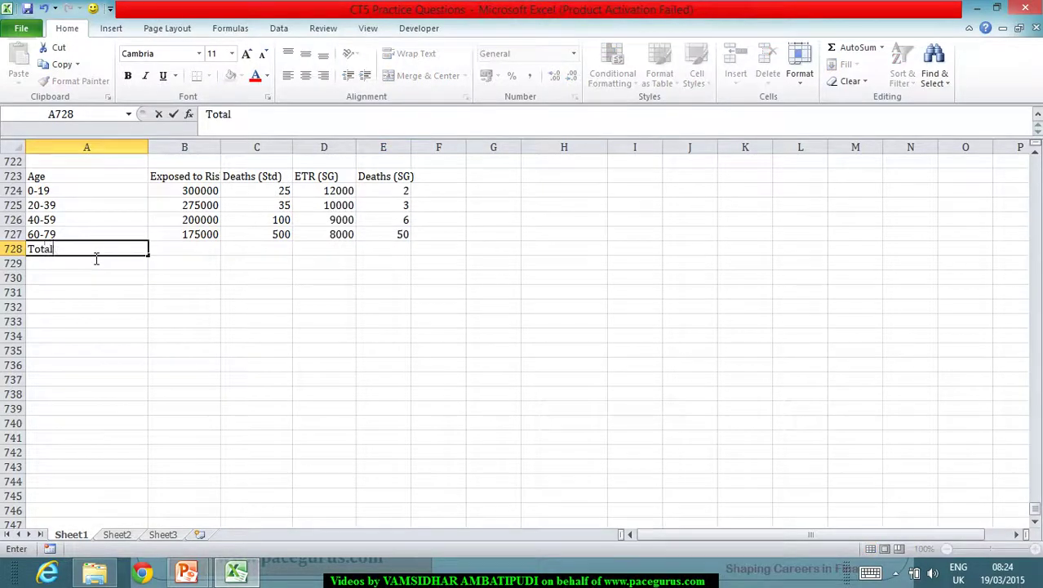
pyautogui.press('Tab')
pyautogui.write('=SUM(')
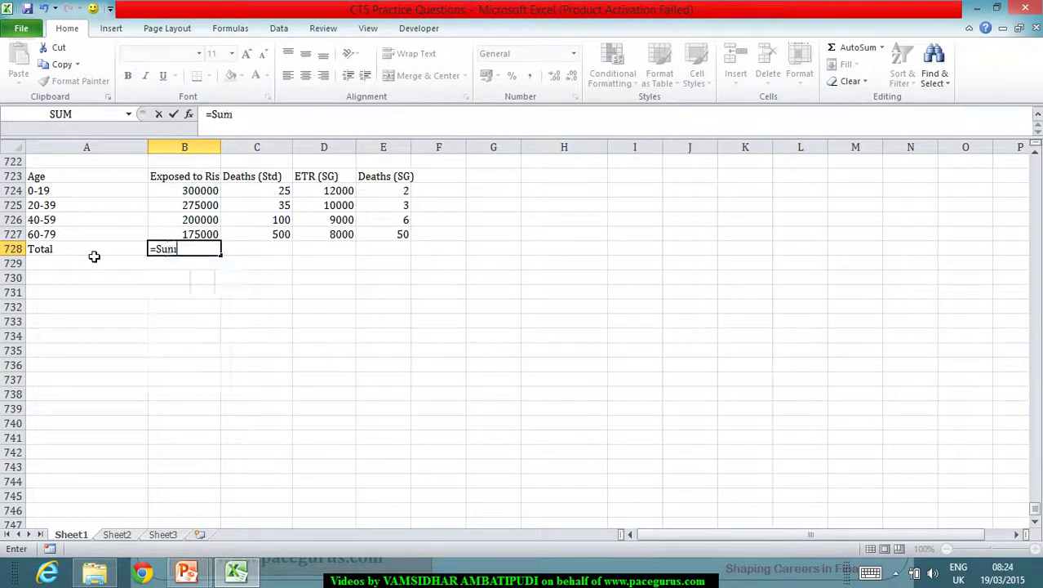
pyautogui.moveTo(186, 191); pyautogui.dragTo(187, 234)
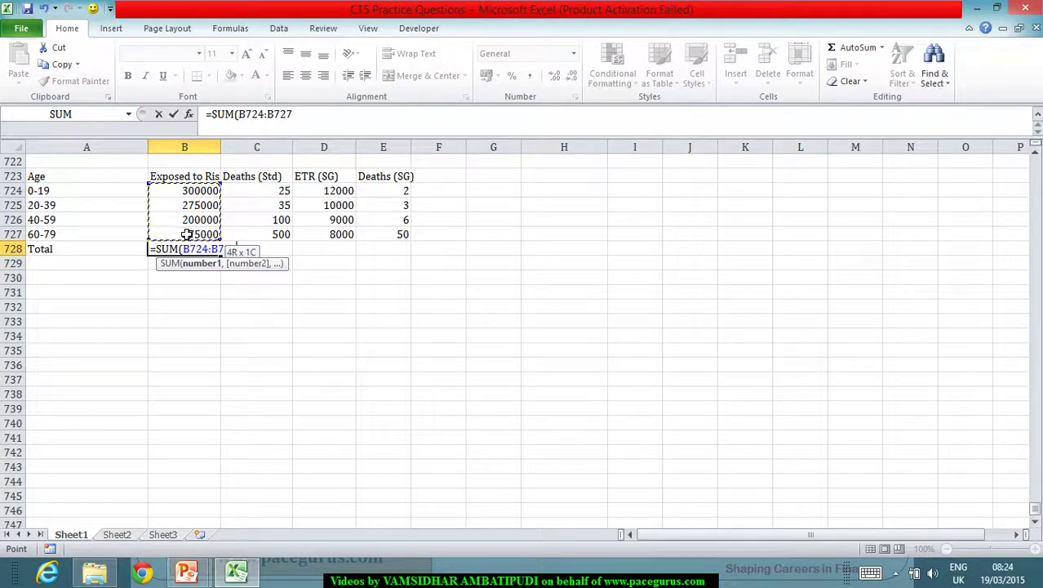
pyautogui.press('Tab')
pyautogui.click(188, 251)
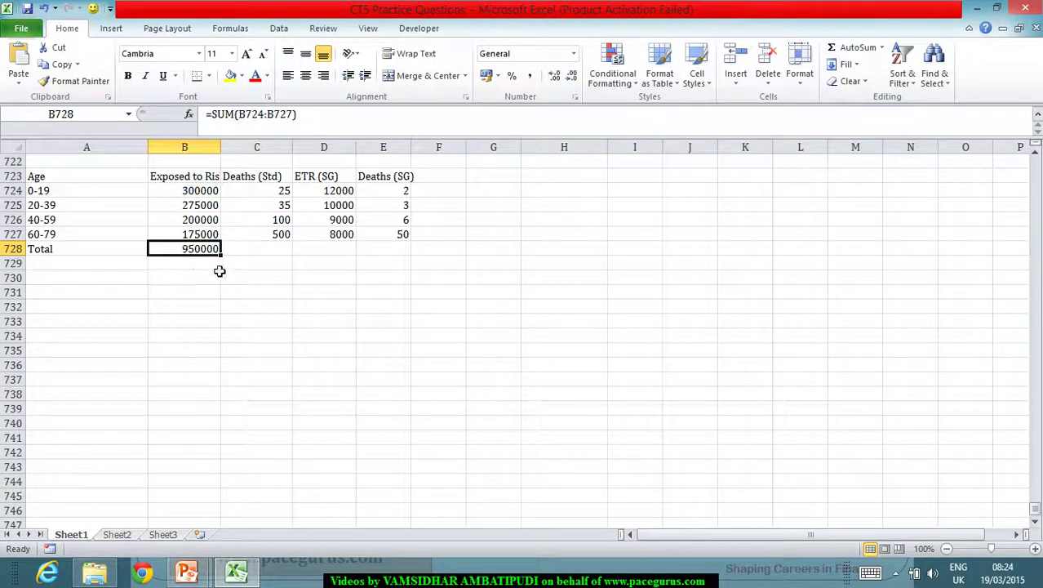
pyautogui.moveTo(229, 263); pyautogui.dragTo(407, 254)
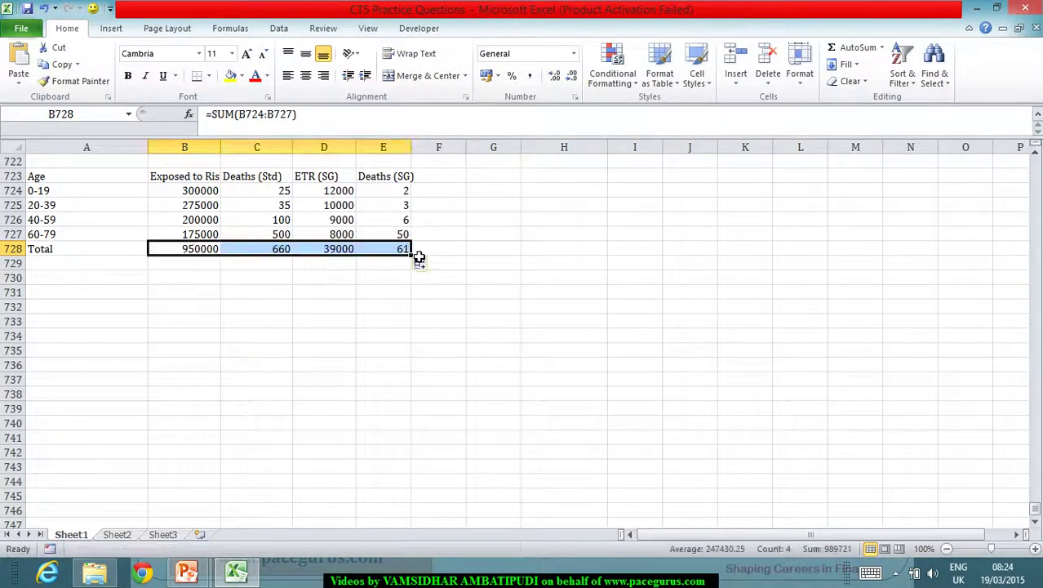
pyautogui.click(268, 253)
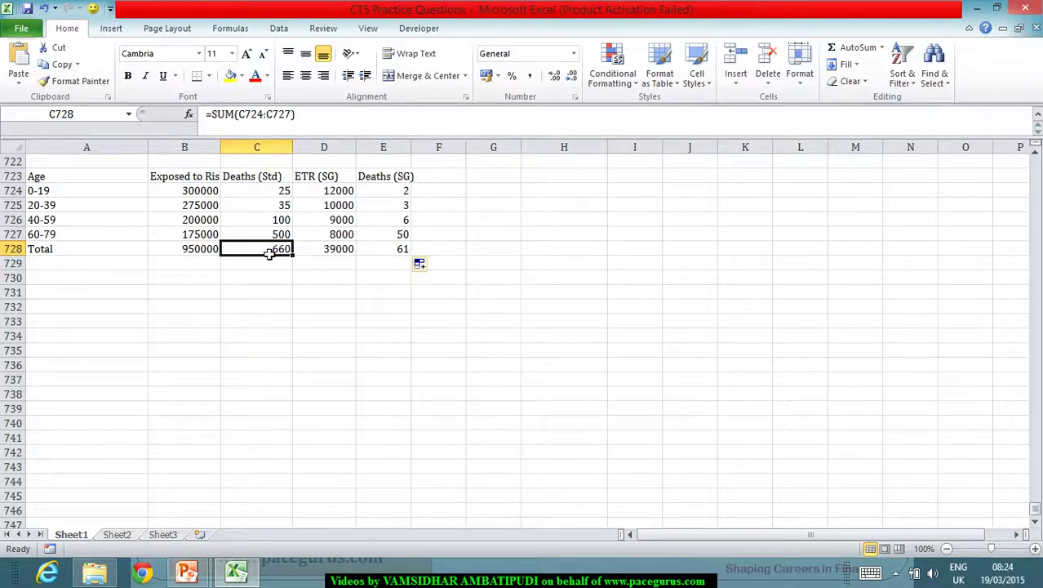
pyautogui.click(394, 254)
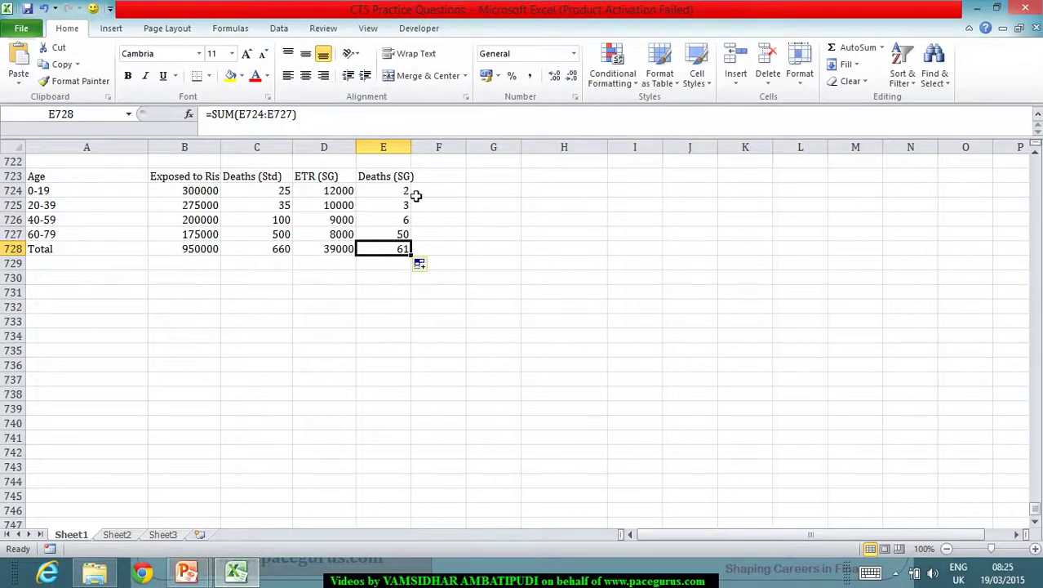
# Label cell A730 "CMR (SG)" and calculate it in B730 by dividing the total Giro deaths by the total Giro exposure (=E728/D728).
pyautogui.click(100, 281)
pyautogui.write('CMR (')
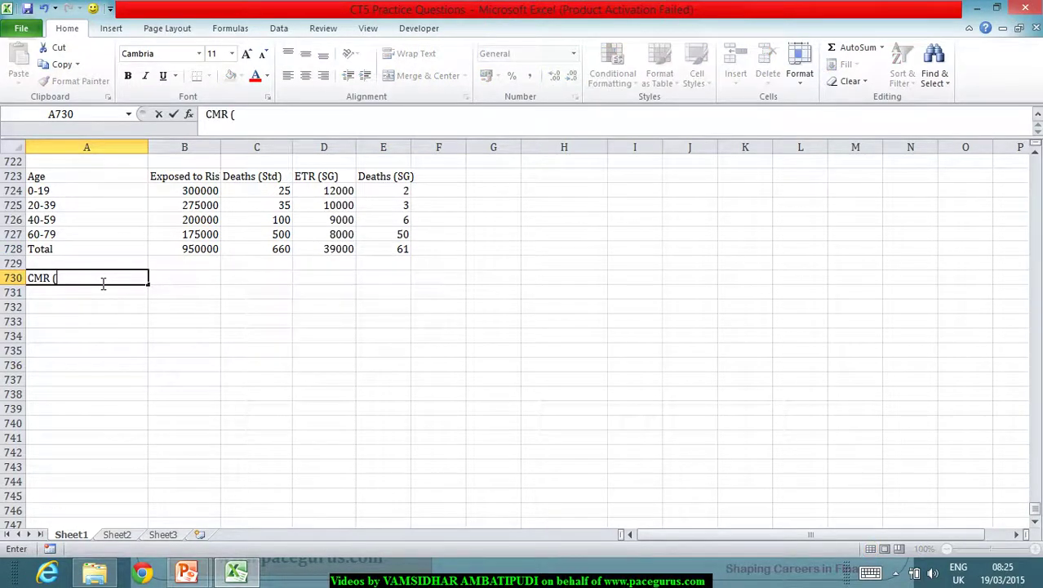
pyautogui.write('SG)')
pyautogui.press('Tab')
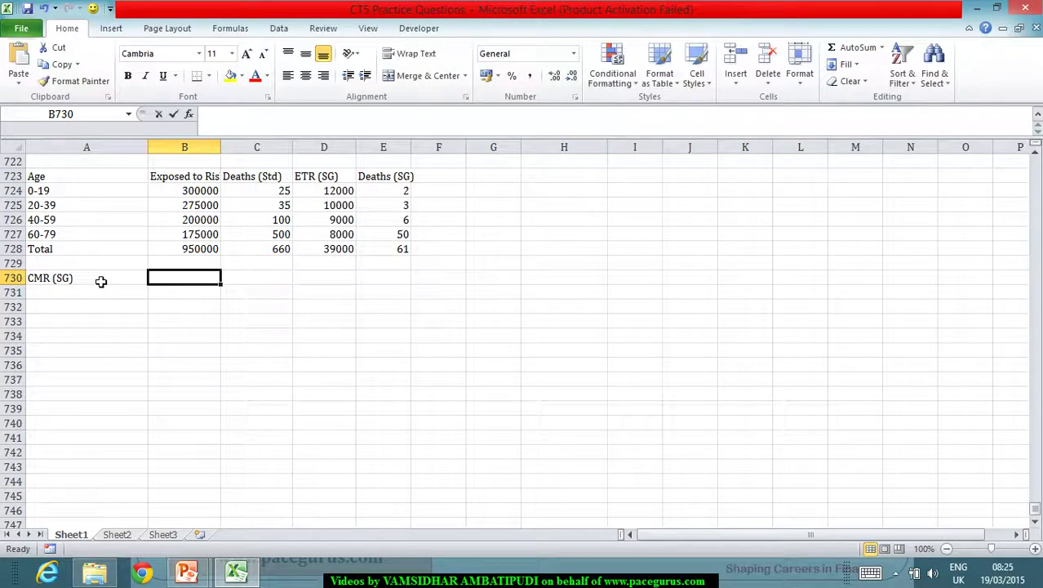
pyautogui.write('=SUM(')
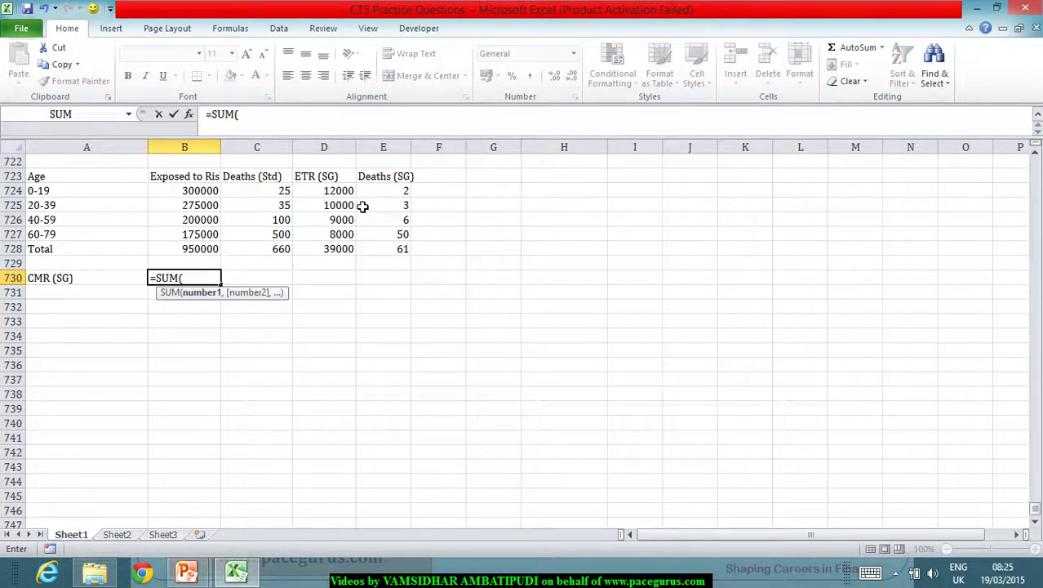
pyautogui.press('Escape')
pyautogui.write('=')
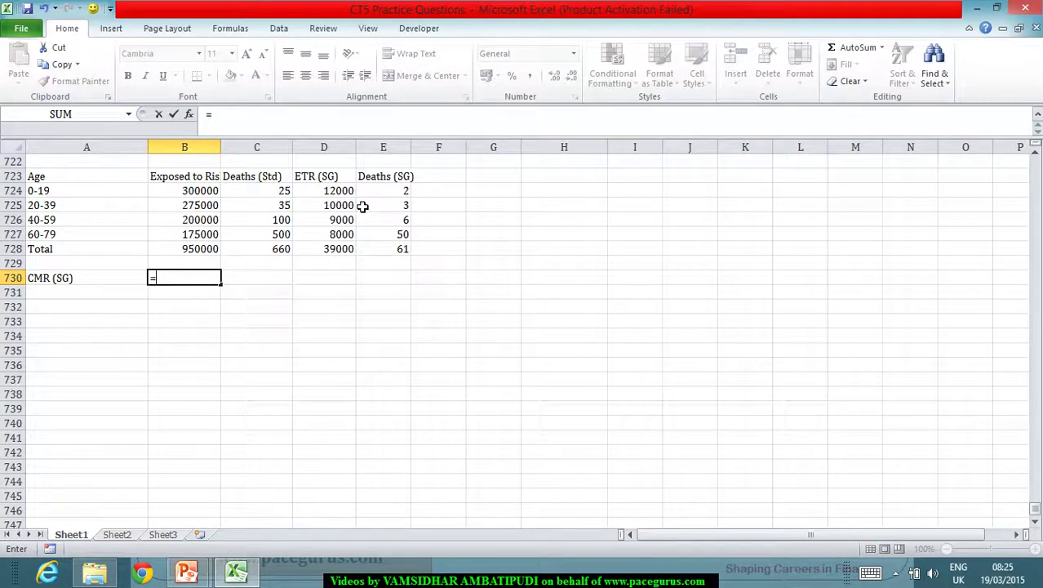
pyautogui.click(405, 249)
pyautogui.write('/')
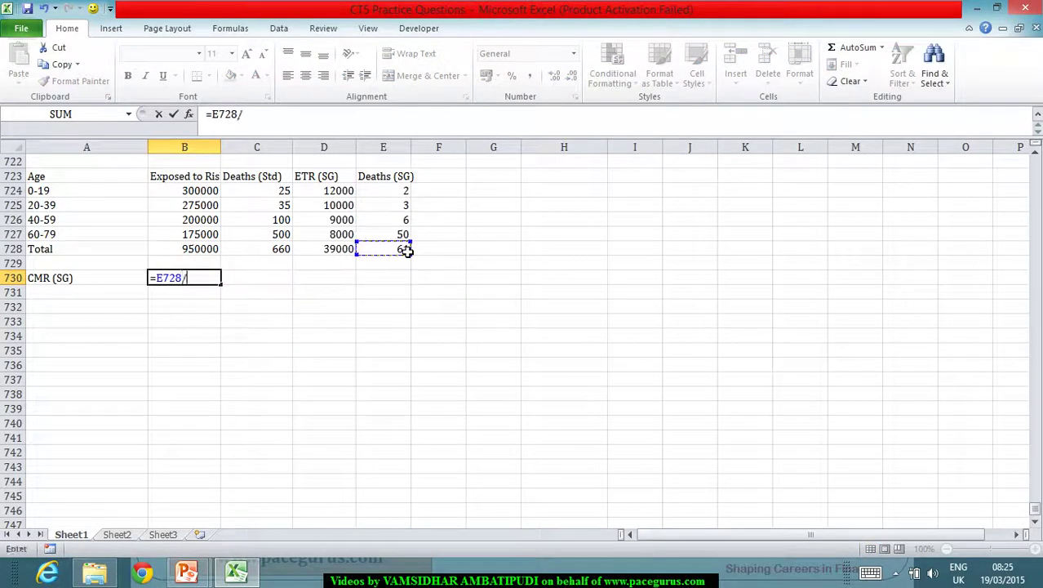
pyautogui.click(318, 252)
pyautogui.press('Return')
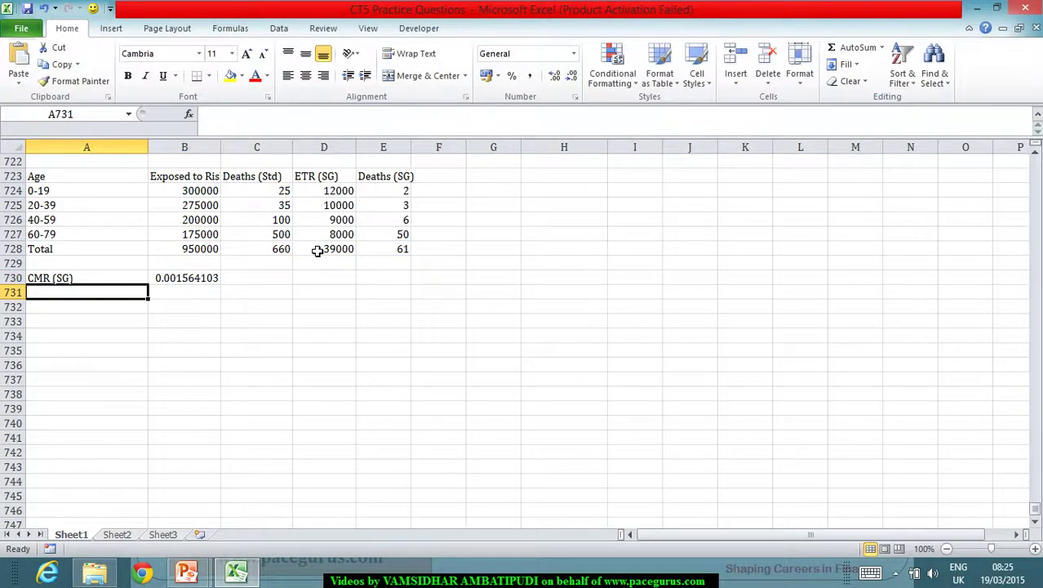
# Label cell A731 "CMR (Std)" and calculate it in B731 as total standard deaths divided by total exposed to risk (C728 over B728).
pyautogui.write('CMR (')
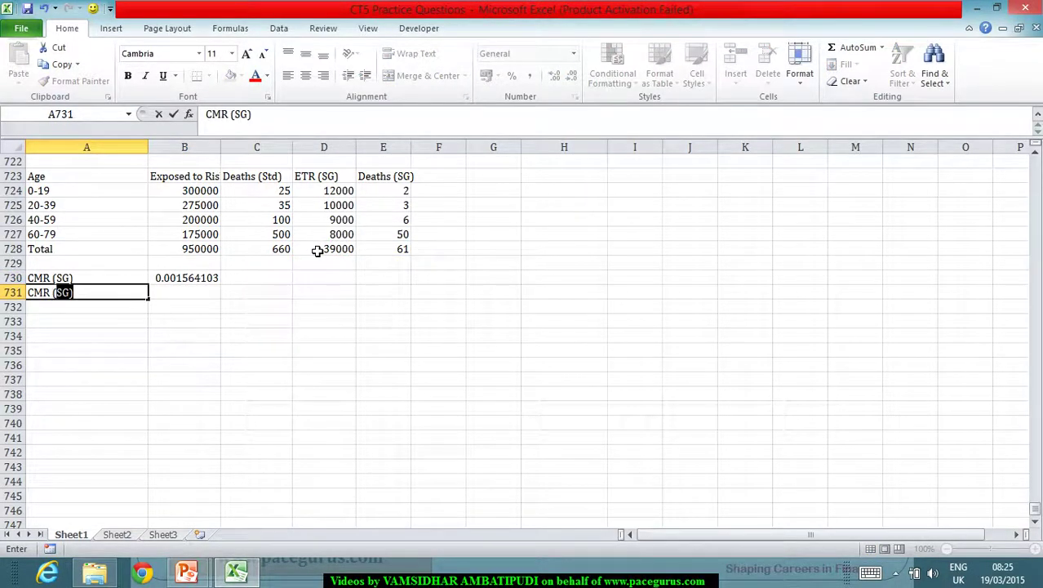
pyautogui.write('Std)')
pyautogui.press('Tab')
pyautogui.write('=')
pyautogui.click(290, 251)
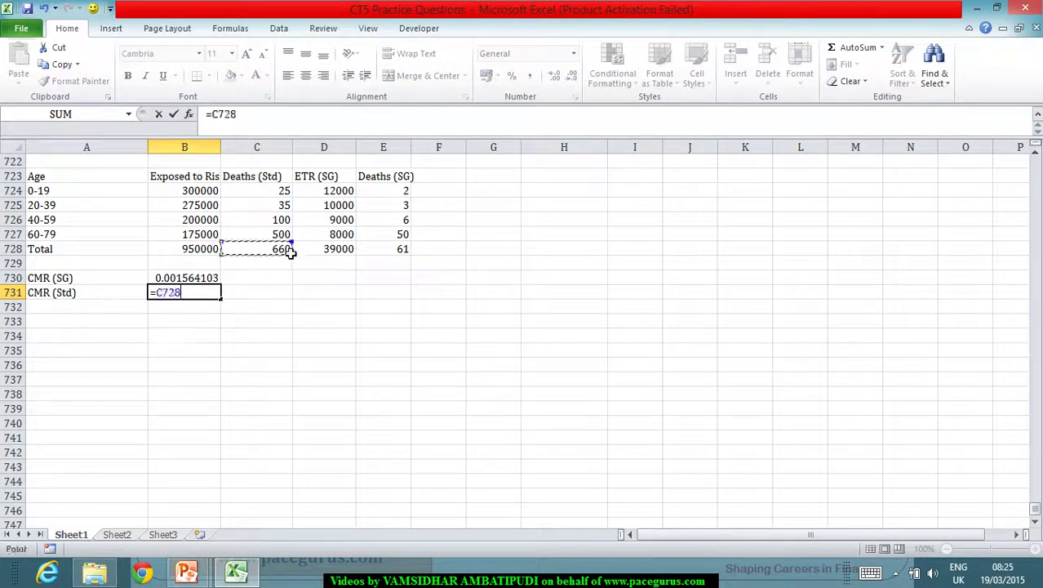
pyautogui.write('/')
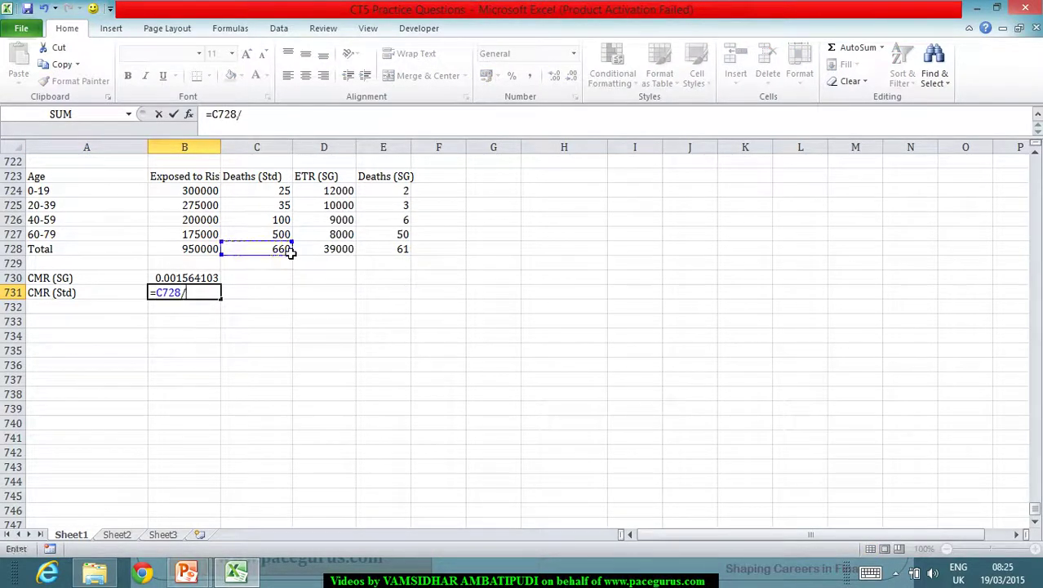
pyautogui.click(194, 251)
pyautogui.press('Return')
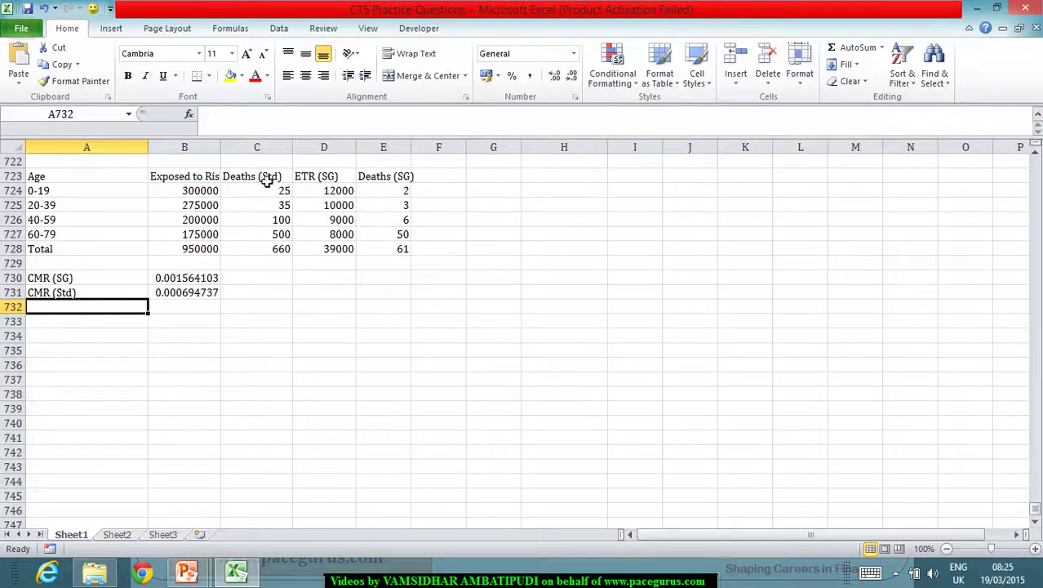
# Add an "MR (Std)" column in F723 that divides Deaths (Std) by Exposed to Risk (=C724/B724) for each age band down to row 727.
pyautogui.click(439, 177)
pyautogui.write('MR (Std')
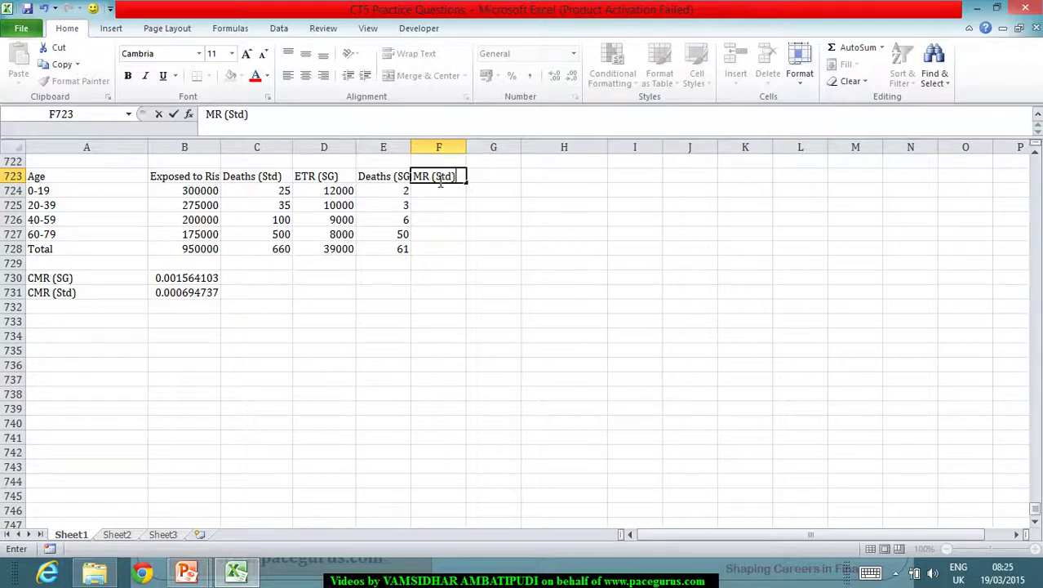
pyautogui.press('Return')
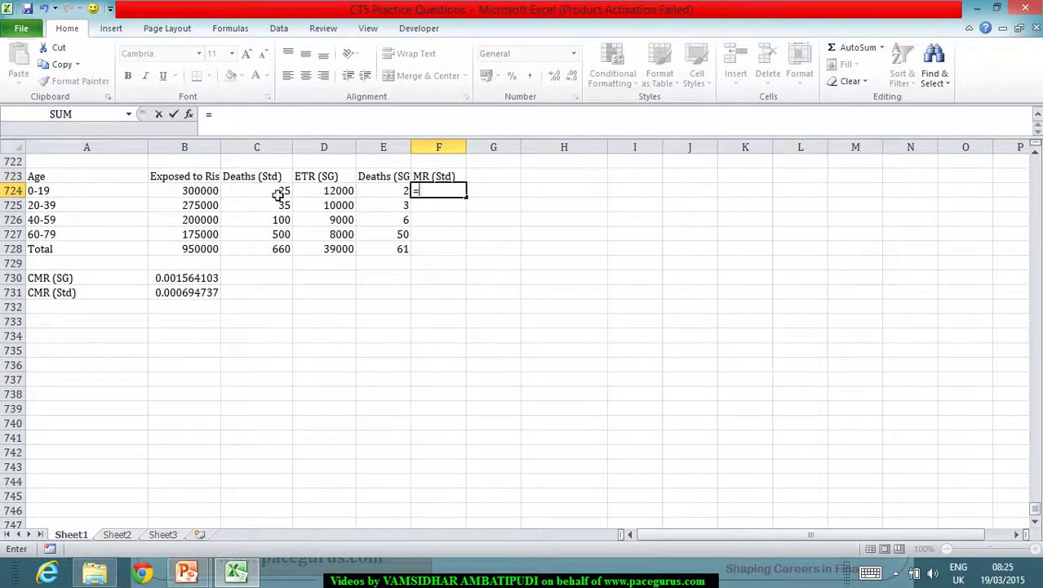
pyautogui.click(279, 193)
pyautogui.write('/')
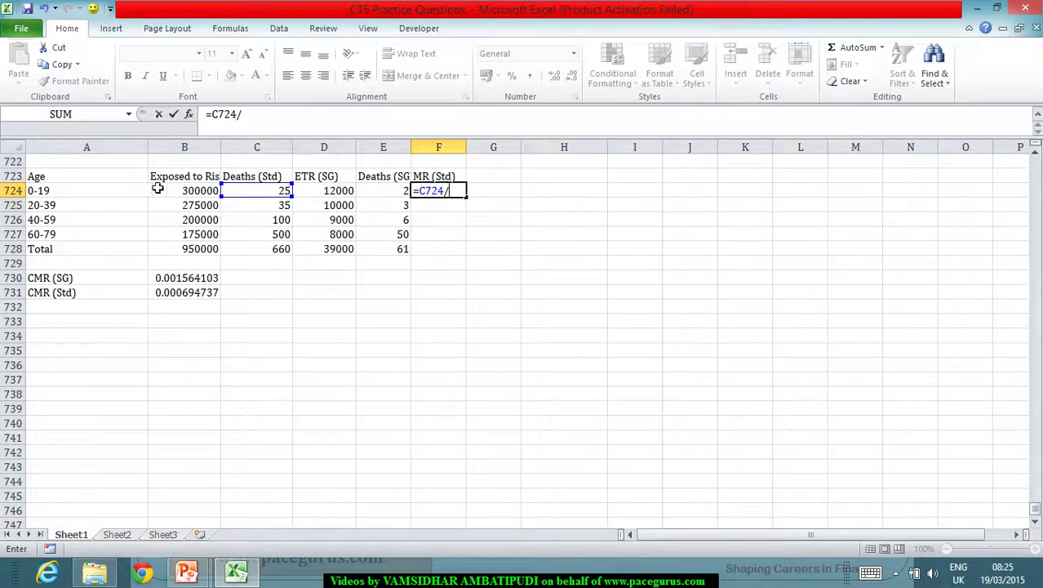
pyautogui.click(174, 194)
pyautogui.press('Return')
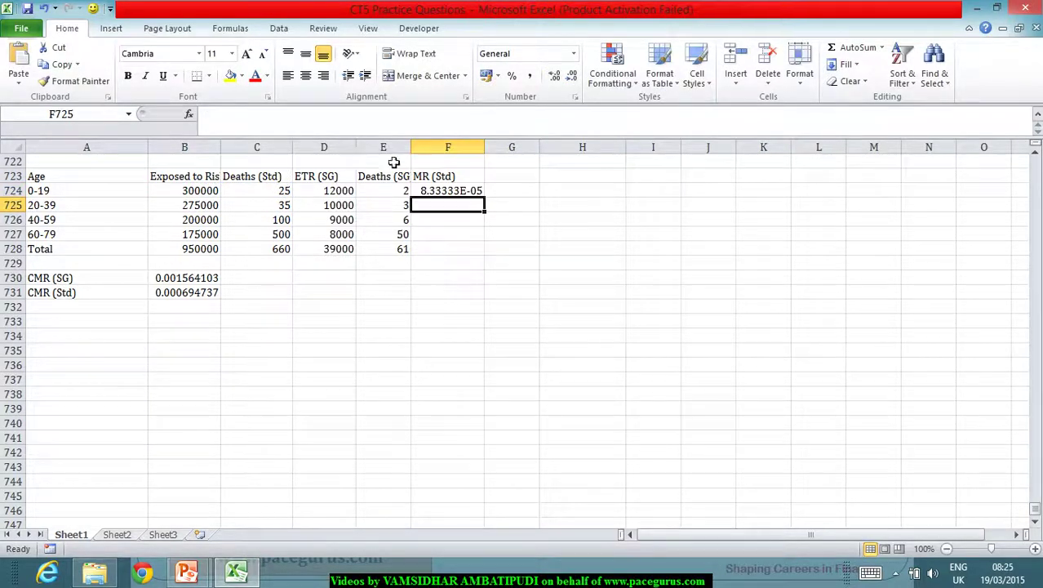
pyautogui.click(437, 196)
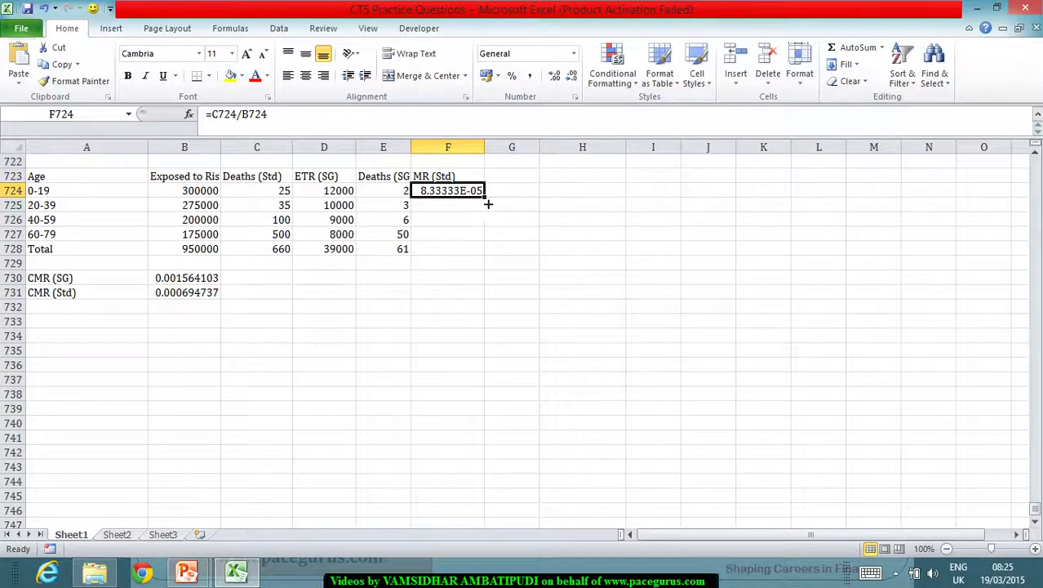
pyautogui.moveTo(485, 203); pyautogui.dragTo(487, 234)
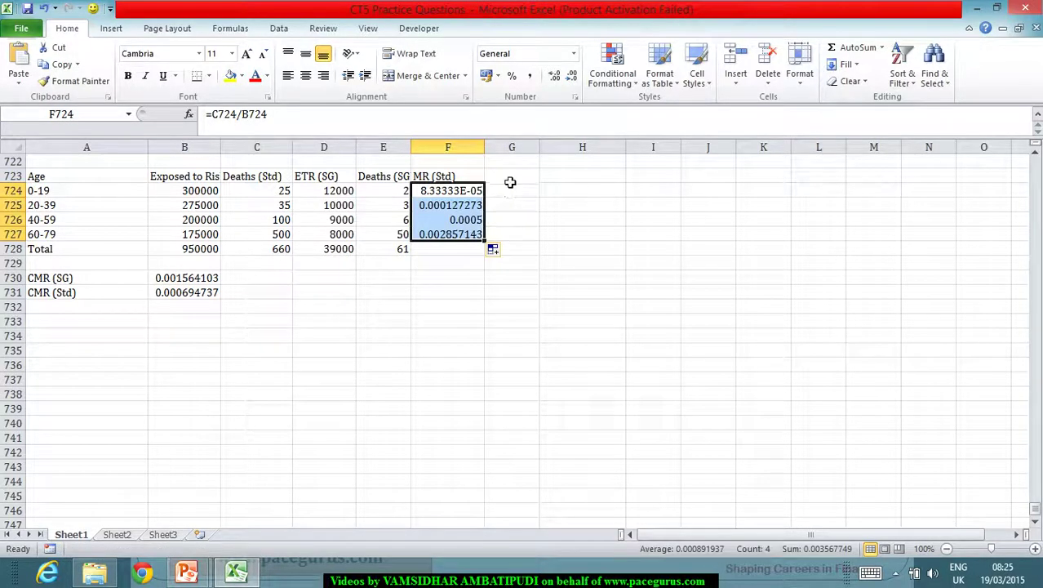
# Add a "Std MR to SG Pop" column in G723 that multiplies MR (Std) by ETR (SG) (=F724*D724) for rows 724 to 727.
pyautogui.click(511, 181)
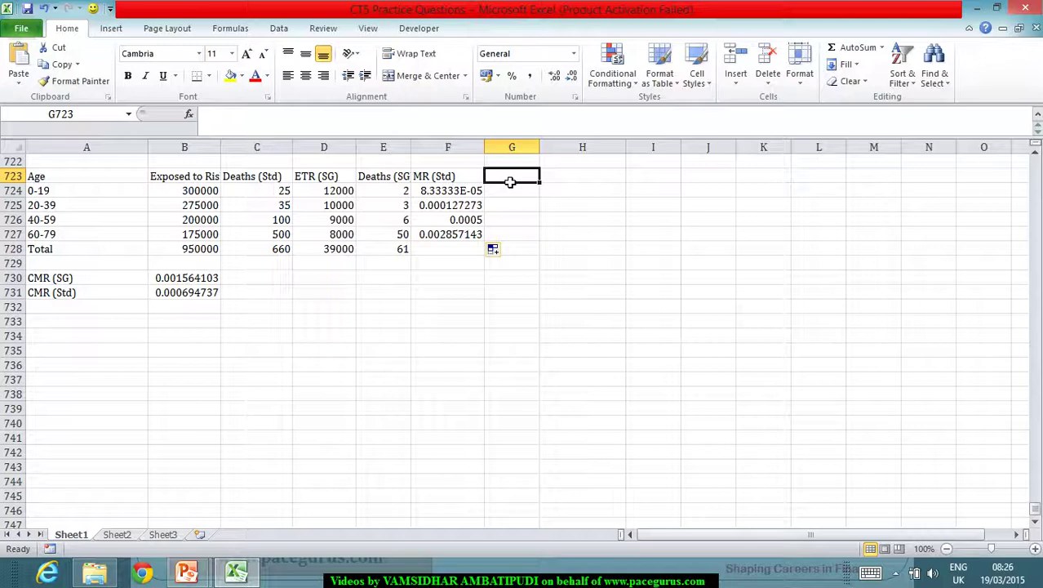
pyautogui.write('Std MR')
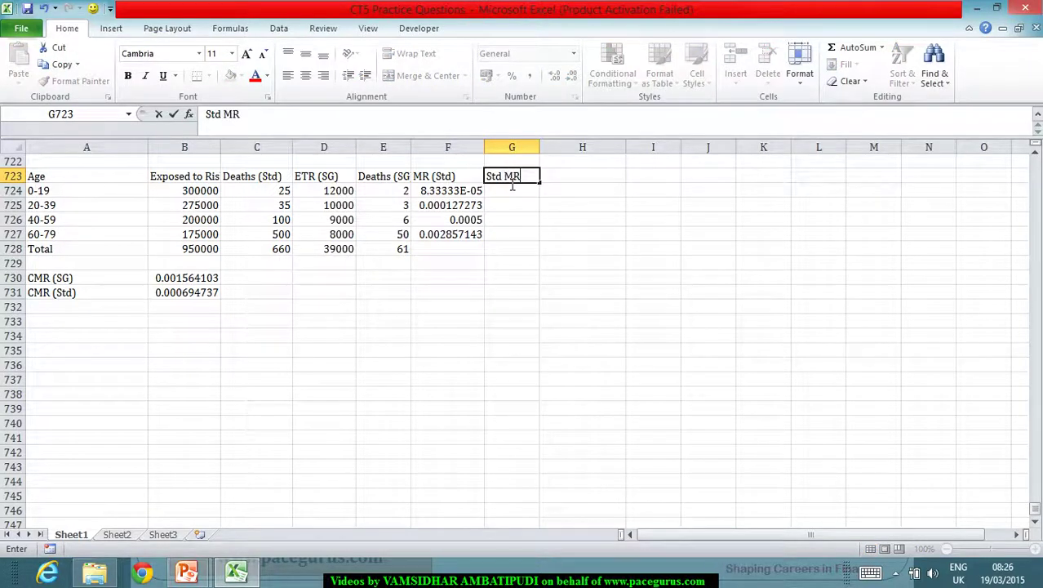
pyautogui.write(' to SG Pop')
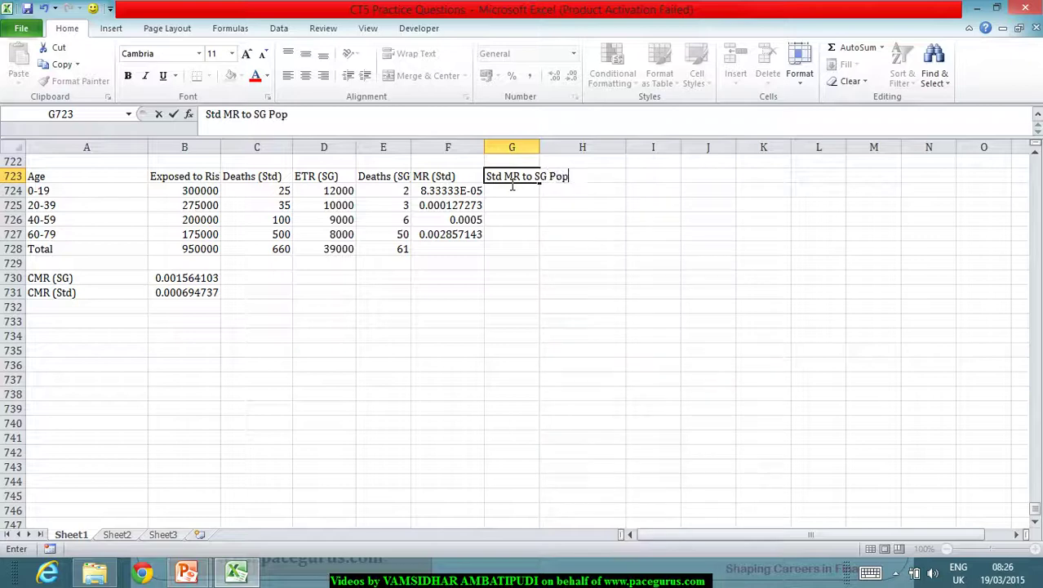
pyautogui.press('Return')
pyautogui.write('=')
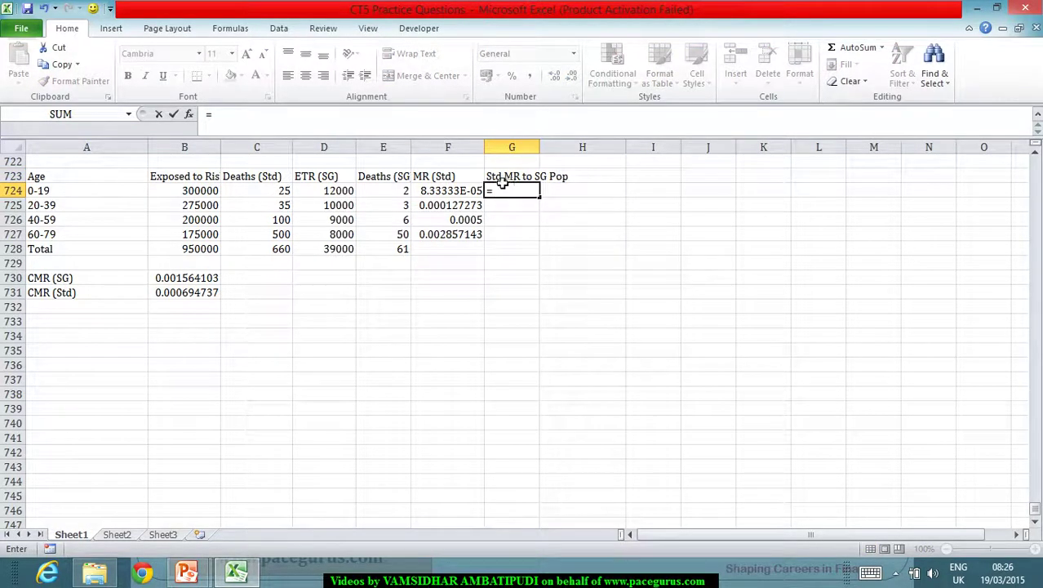
pyautogui.click(454, 194)
pyautogui.write('*')
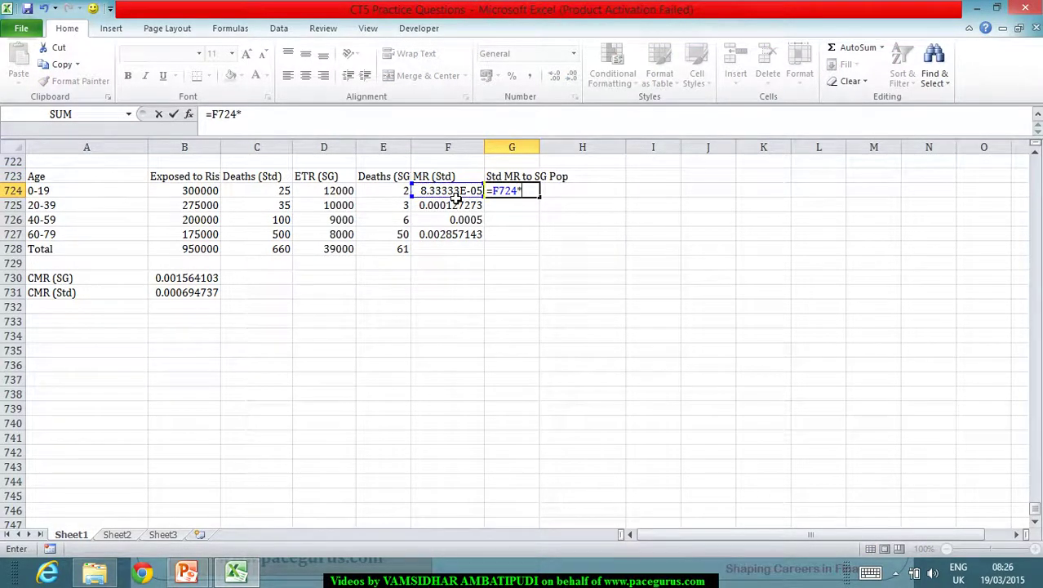
pyautogui.click(345, 194)
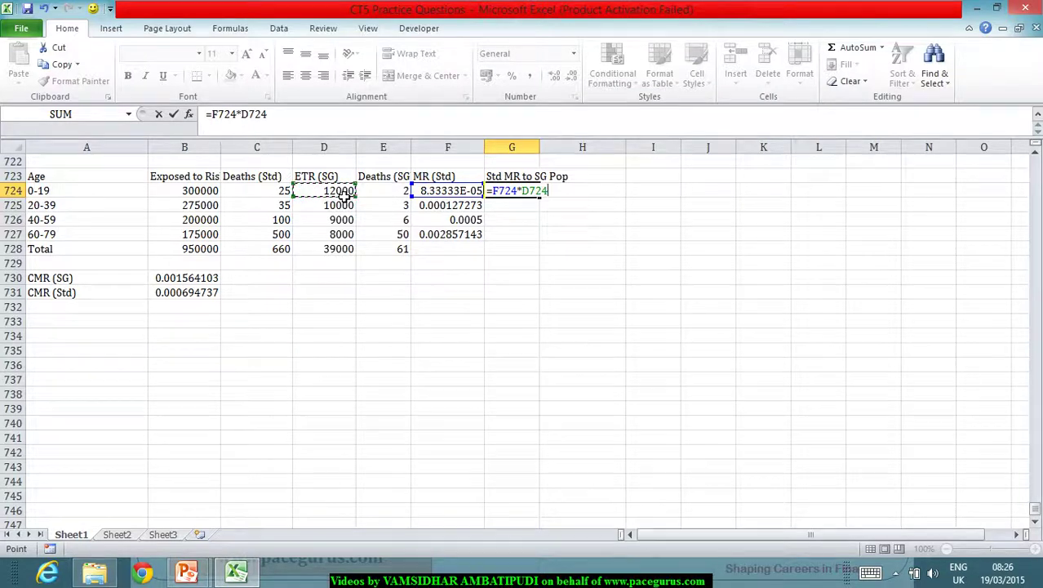
pyautogui.press('Return')
pyautogui.click(494, 190)
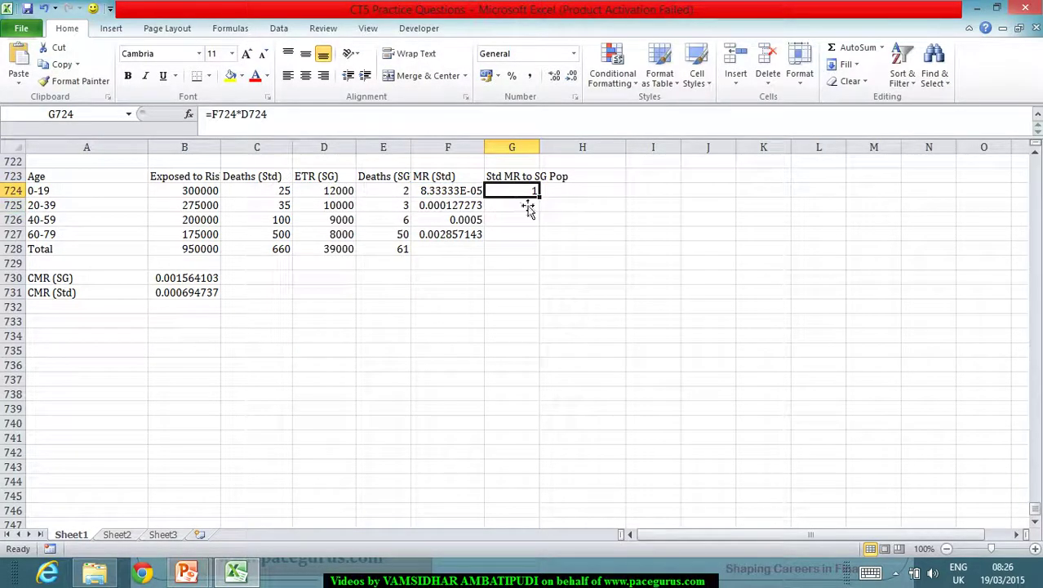
pyautogui.doubleClick(541, 201)
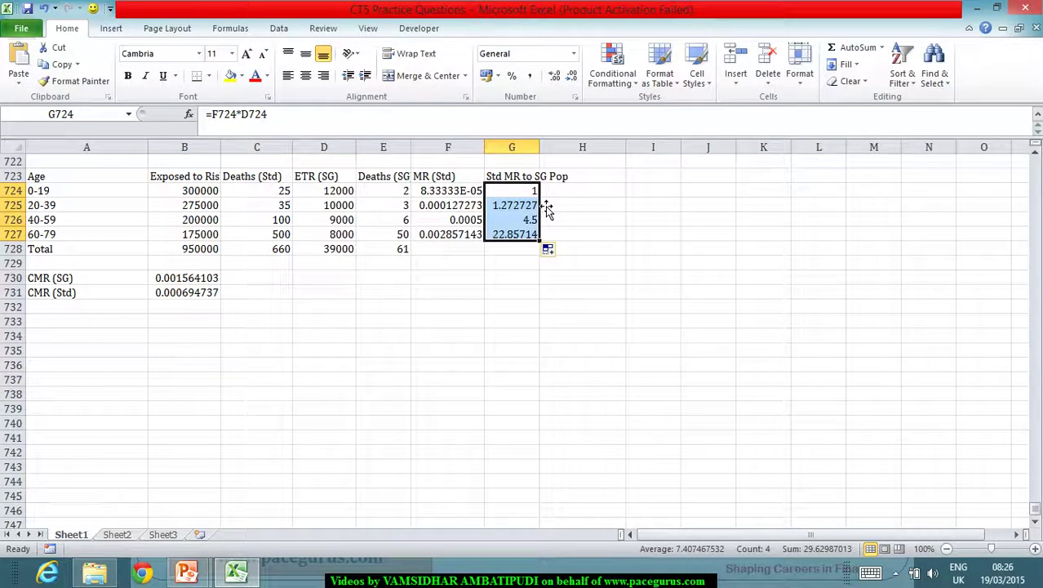
# Sum the Std MR to SG Pop values of G724 to G727 in the Total row, cell G728.
pyautogui.click(515, 256)
pyautogui.write('=SUM(')
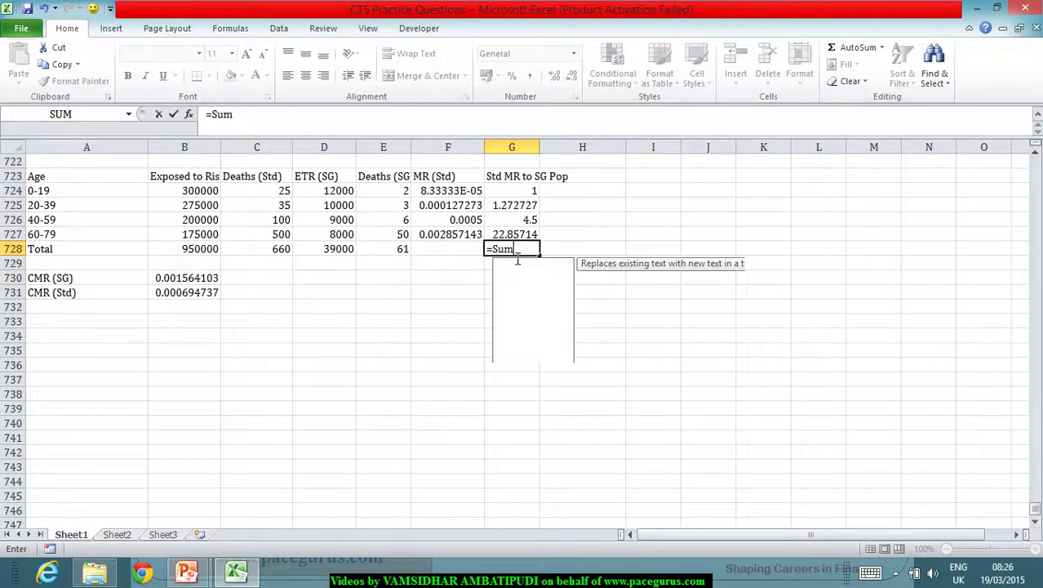
pyautogui.moveTo(511, 235); pyautogui.dragTo(506, 197)
pyautogui.press('Return')
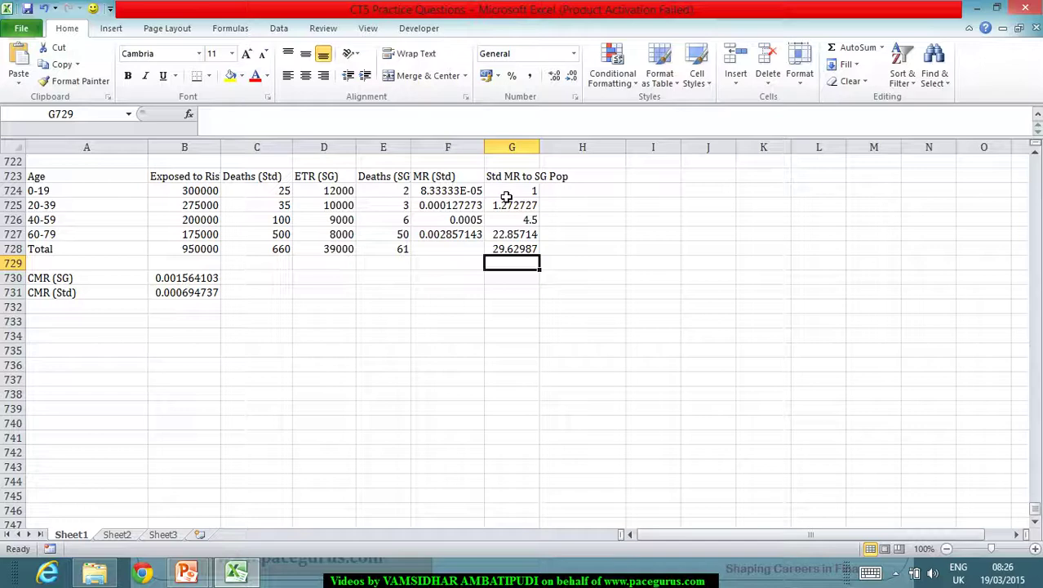
# Label cell A733 "SMR" and calculate it in B733 as total Giro deaths divided by the total Std MR to SG Pop (=E728/G728).
pyautogui.click(113, 329)
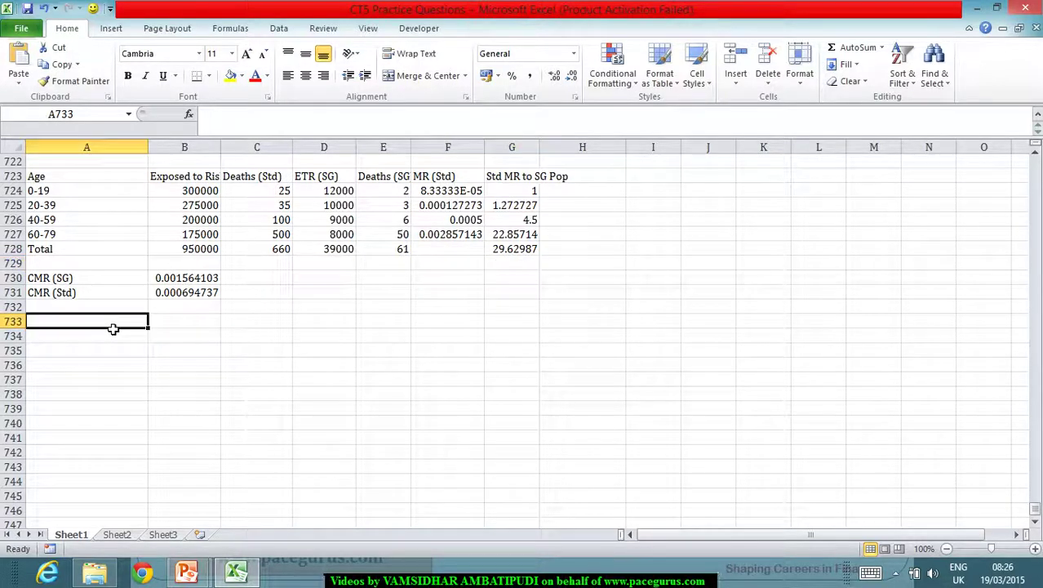
pyautogui.write('SMR')
pyautogui.press('Tab')
pyautogui.write('=')
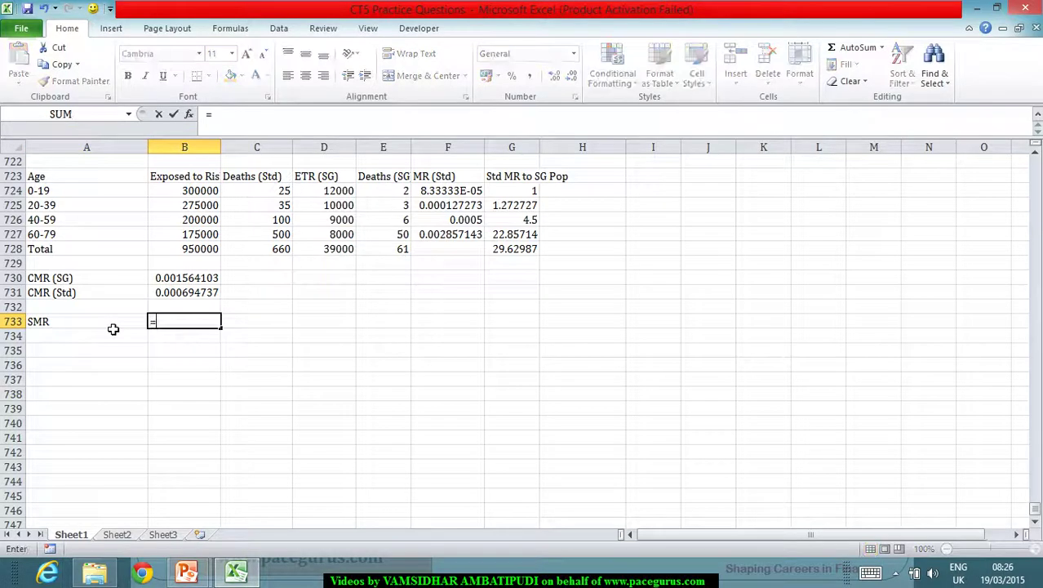
pyautogui.click(387, 249)
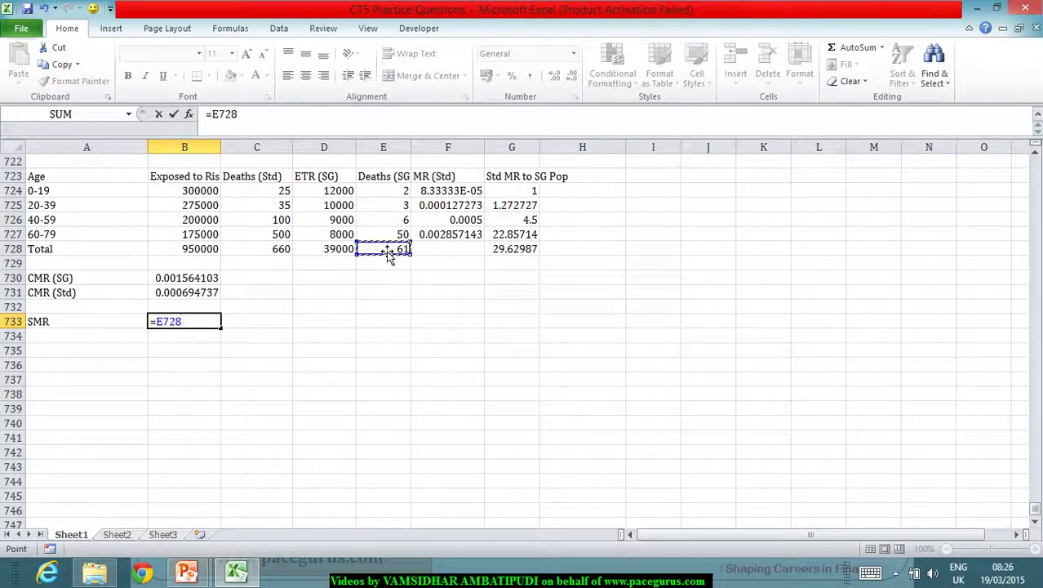
pyautogui.write('/')
pyautogui.click(530, 252)
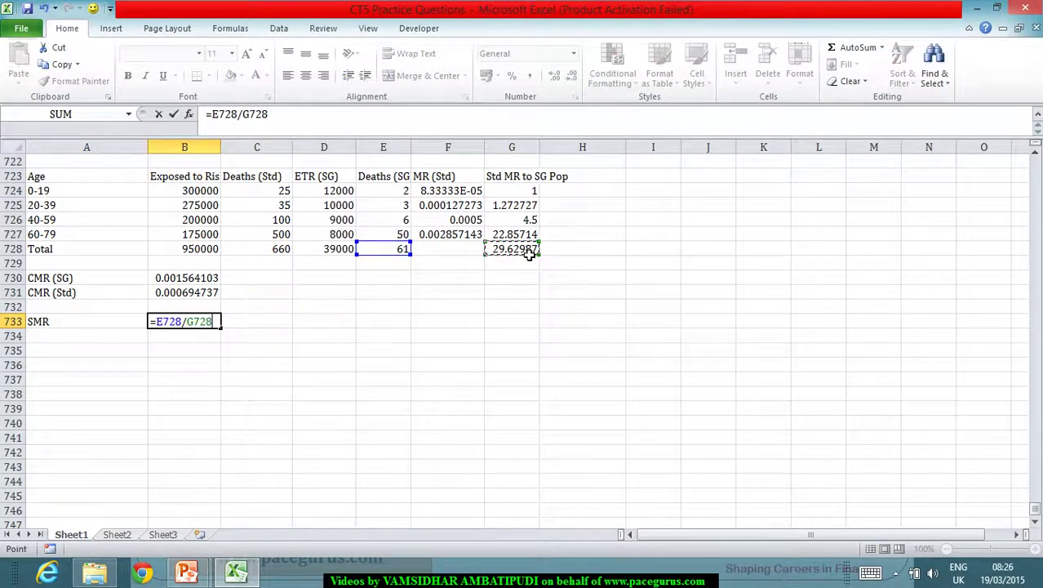
pyautogui.press('Return')
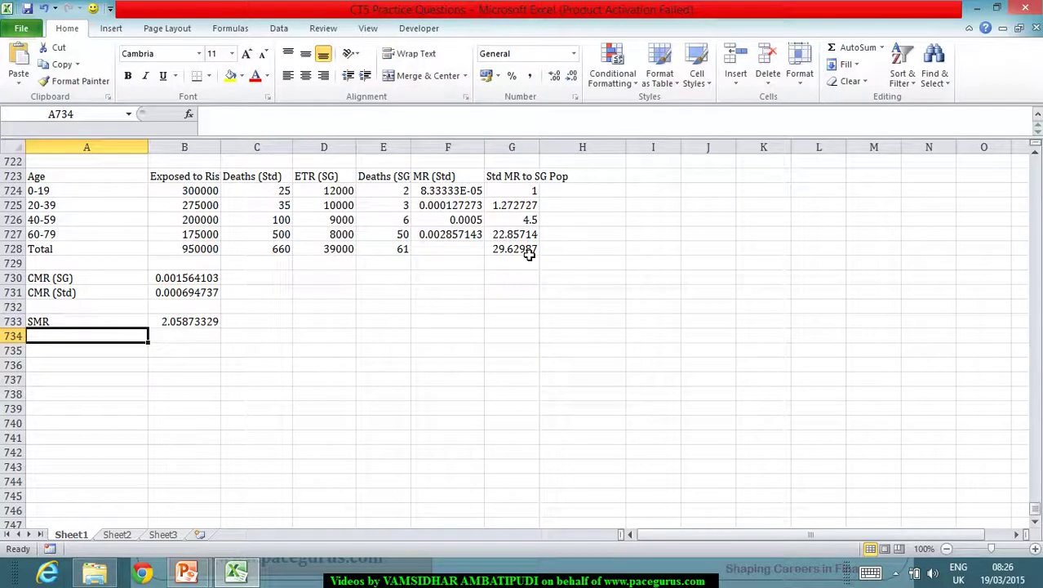